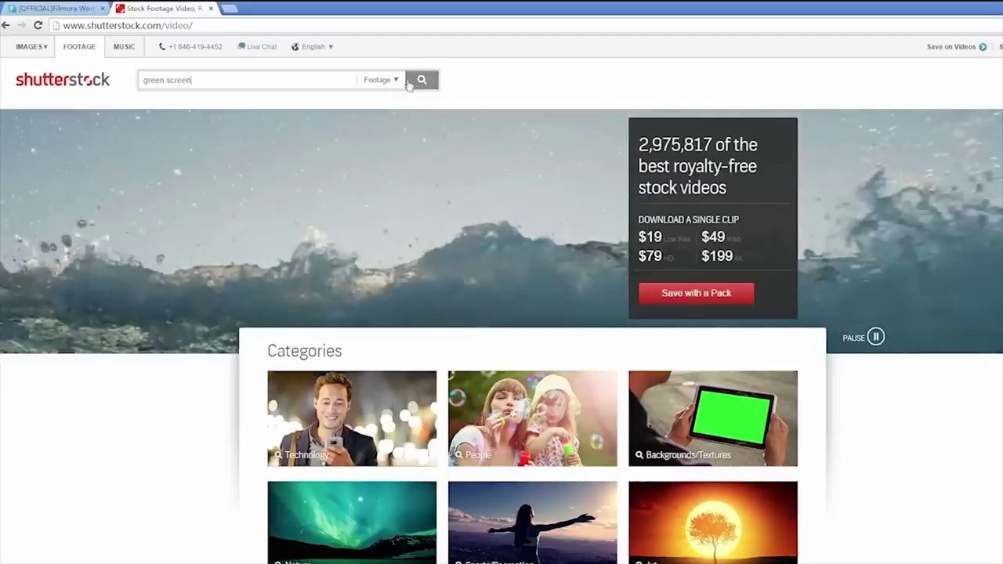
- Run the Shutterstock green screen footage search and scroll through the clip results and back up
{"action": "left_click", "coordinate": [412, 83]}
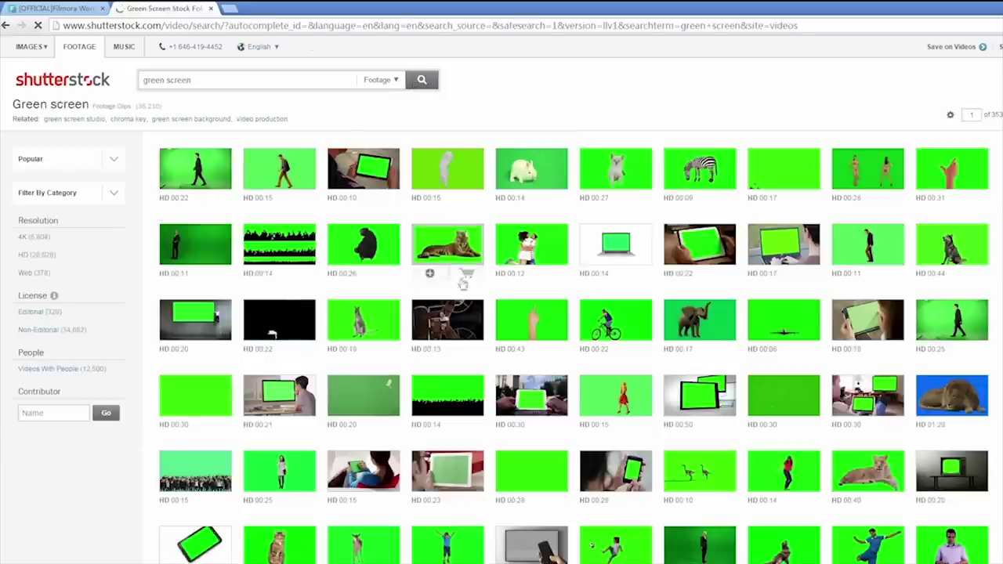
{"action": "scroll", "coordinate": [548, 314], "scroll_direction": "down", "scroll_amount": 2}
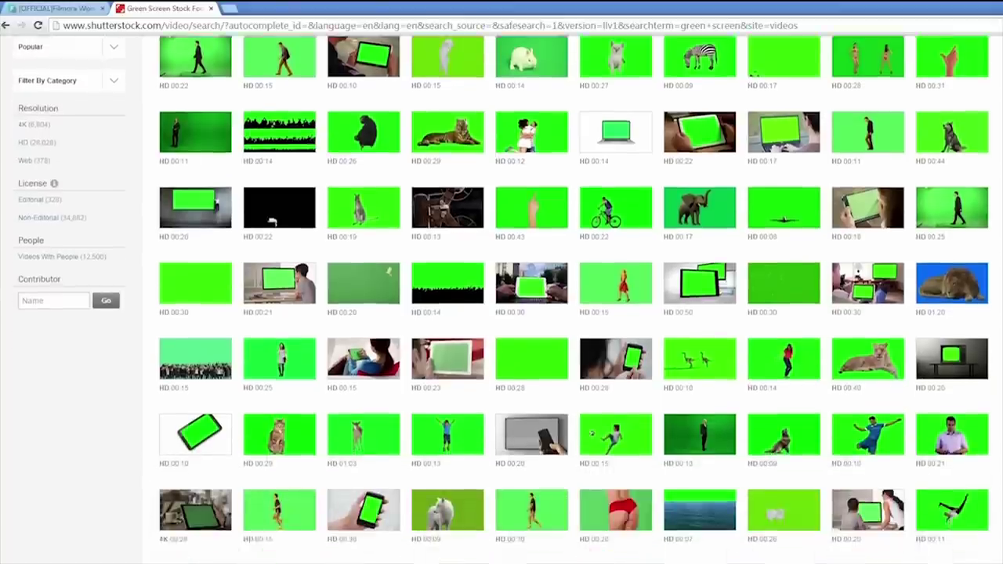
{"action": "scroll", "coordinate": [502, 297], "scroll_direction": "down", "scroll_amount": 4}
{"action": "scroll", "coordinate": [501, 298], "scroll_direction": "up", "scroll_amount": 4}
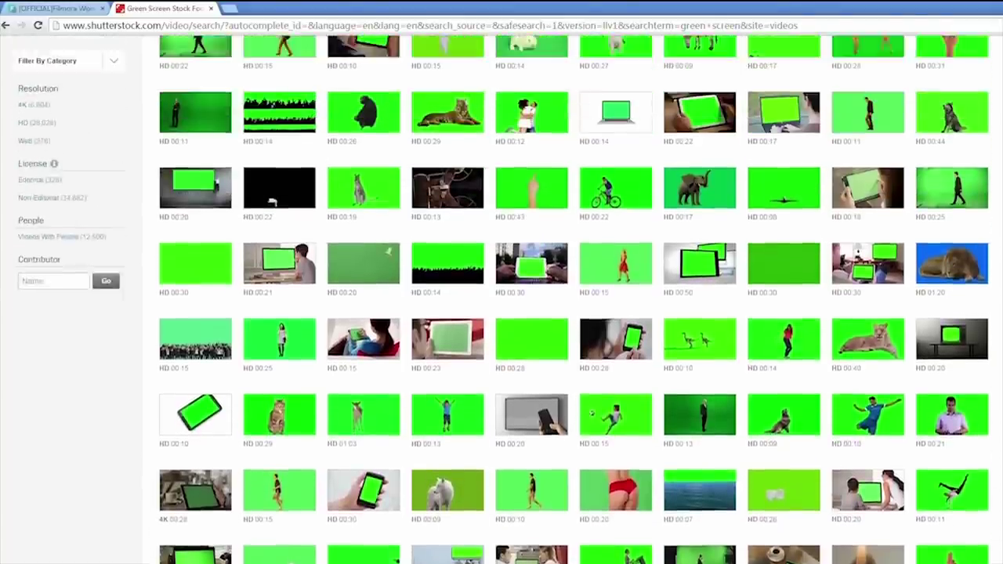
{"action": "scroll", "coordinate": [501, 298], "scroll_direction": "up", "scroll_amount": 3}
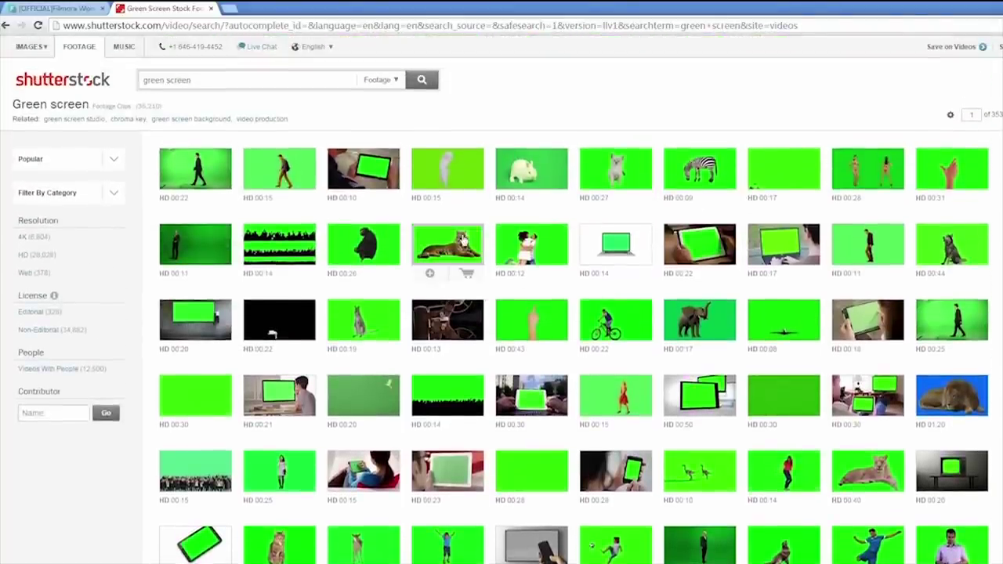
{"action": "mouse_move", "coordinate": [462, 241]}
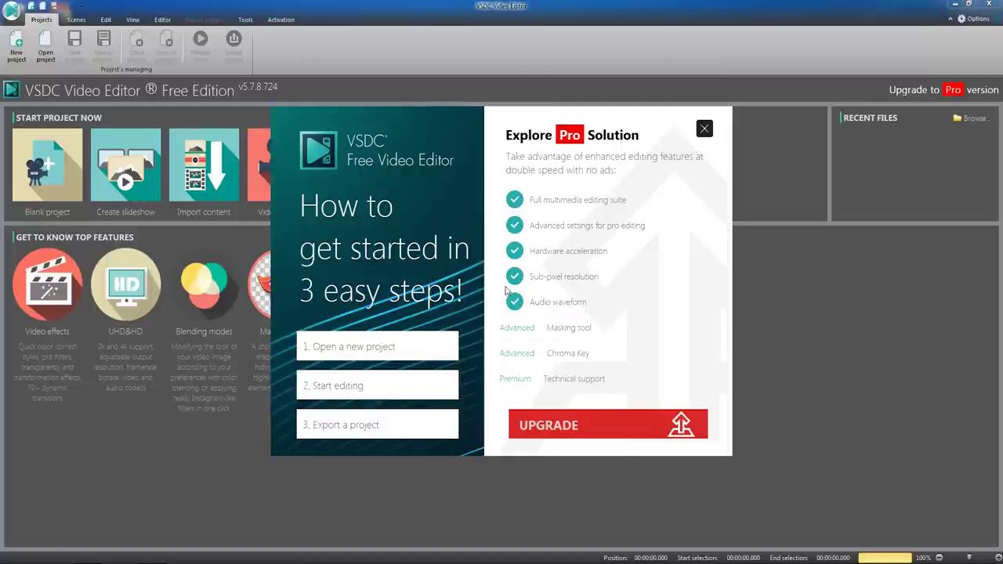
- Dismiss the upgrade promo and create a new 1920x1080, 25 fps project
{"action": "left_click", "coordinate": [704, 129]}
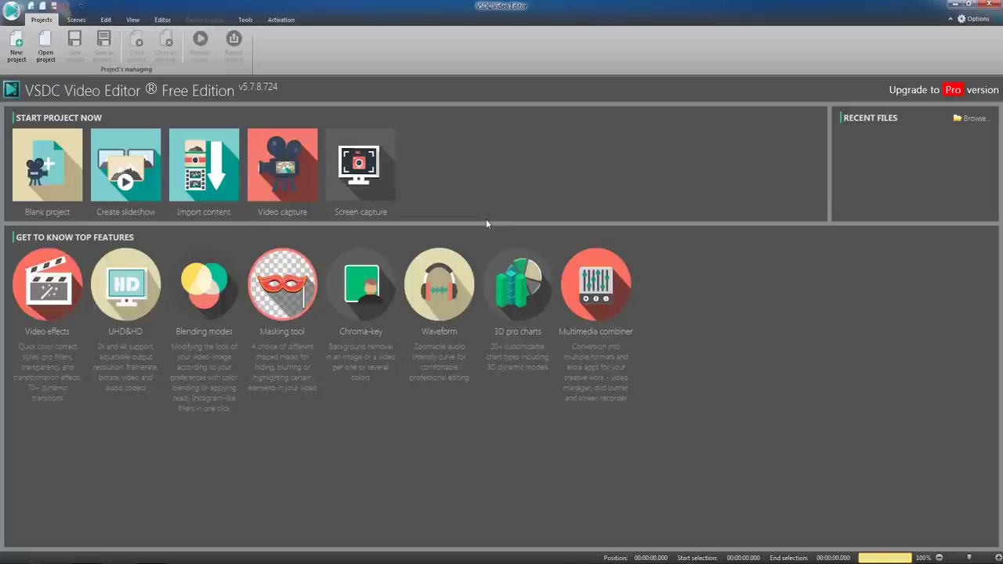
{"action": "left_click", "coordinate": [17, 47]}
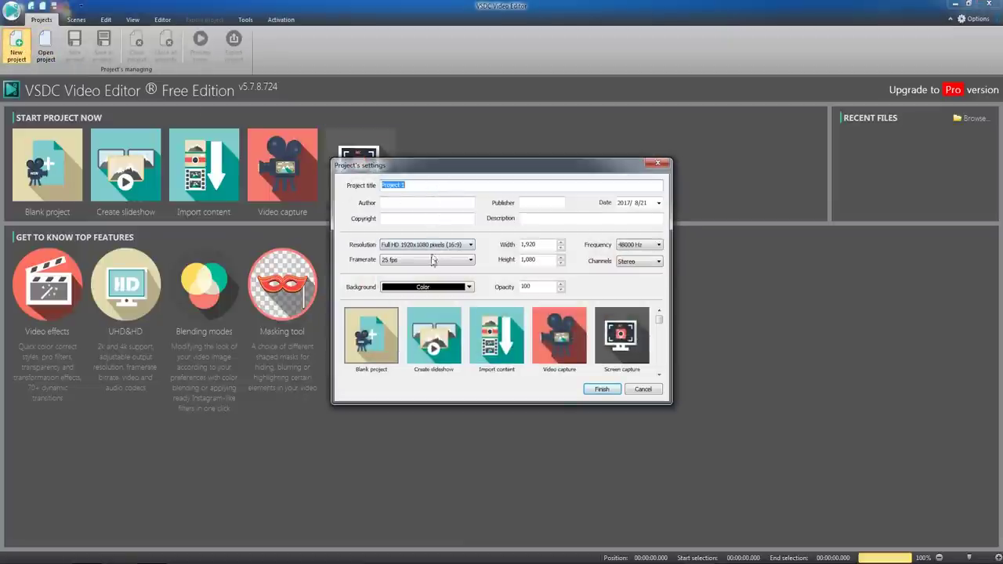
{"action": "left_click", "coordinate": [600, 388]}
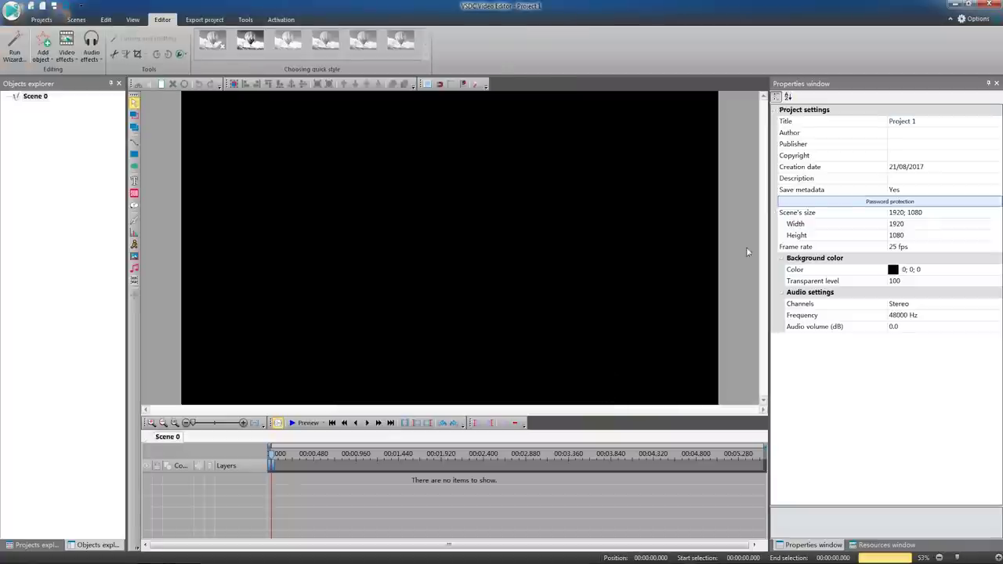
- Drag the guitar-girl video and the Image 11.png graffiti picture from the desktop onto Scene 0
{"action": "left_click", "coordinate": [968, 4]}
{"action": "left_click_drag", "start_coordinate": [893, 79], "coordinate": [528, 317]}
{"action": "left_click_drag", "start_coordinate": [370, 292], "coordinate": [387, 276]}
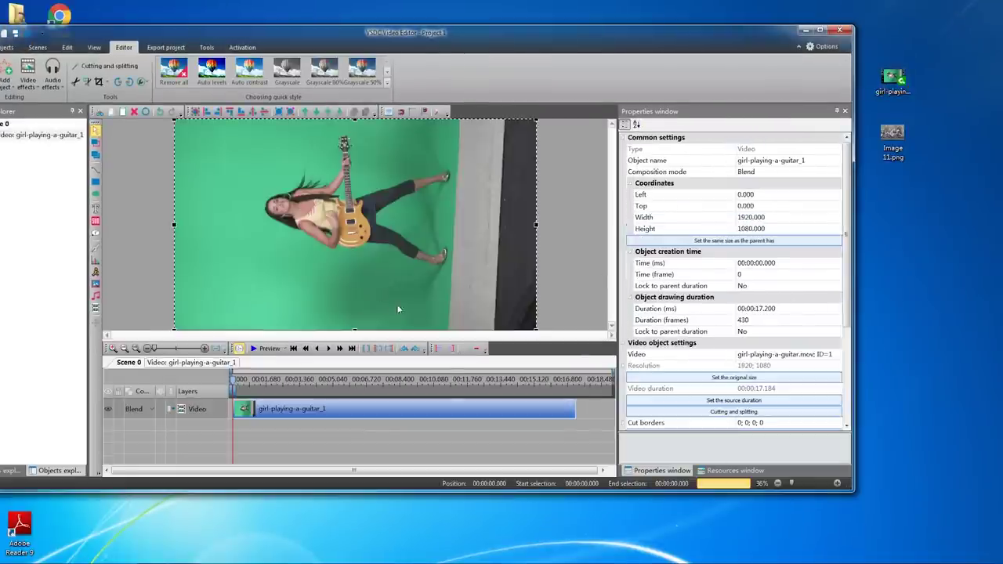
{"action": "left_click_drag", "start_coordinate": [432, 261], "coordinate": [436, 265]}
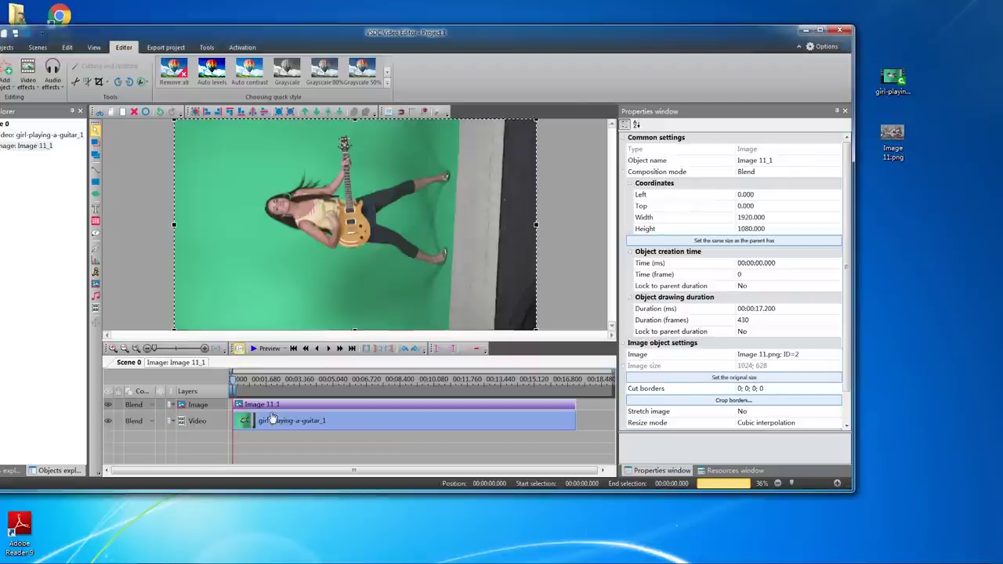
{"action": "left_click", "coordinate": [590, 410]}
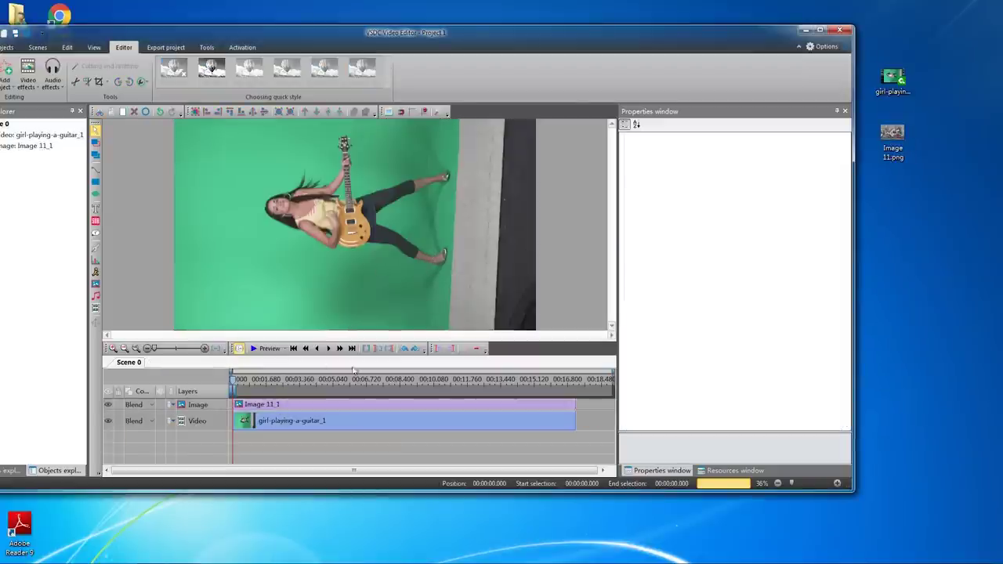
- Rotate the sideways guitar clip upright and check its Top position value
{"action": "left_click", "coordinate": [341, 431]}
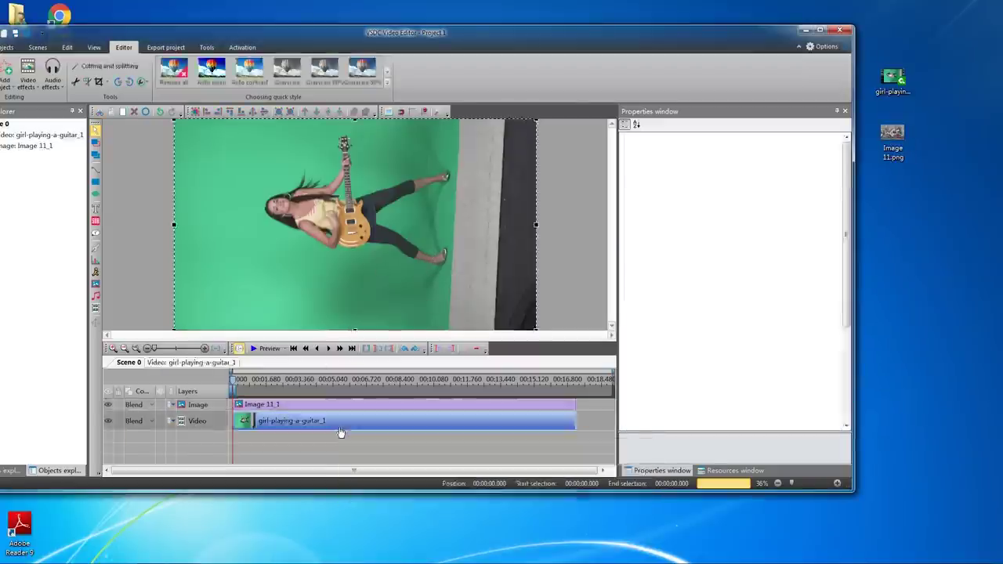
{"action": "left_click", "coordinate": [117, 82]}
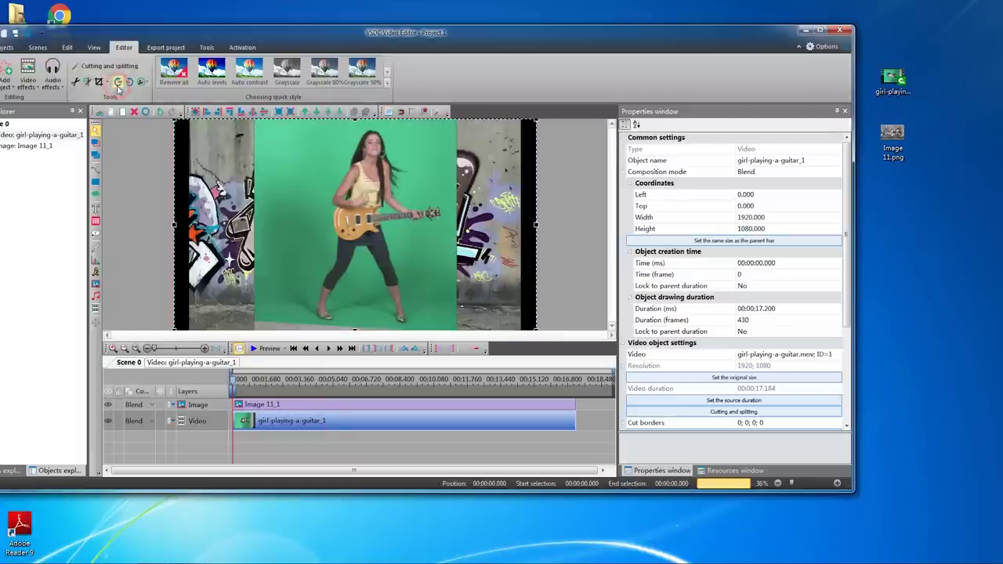
{"action": "left_click", "coordinate": [401, 380]}
{"action": "left_click", "coordinate": [402, 420]}
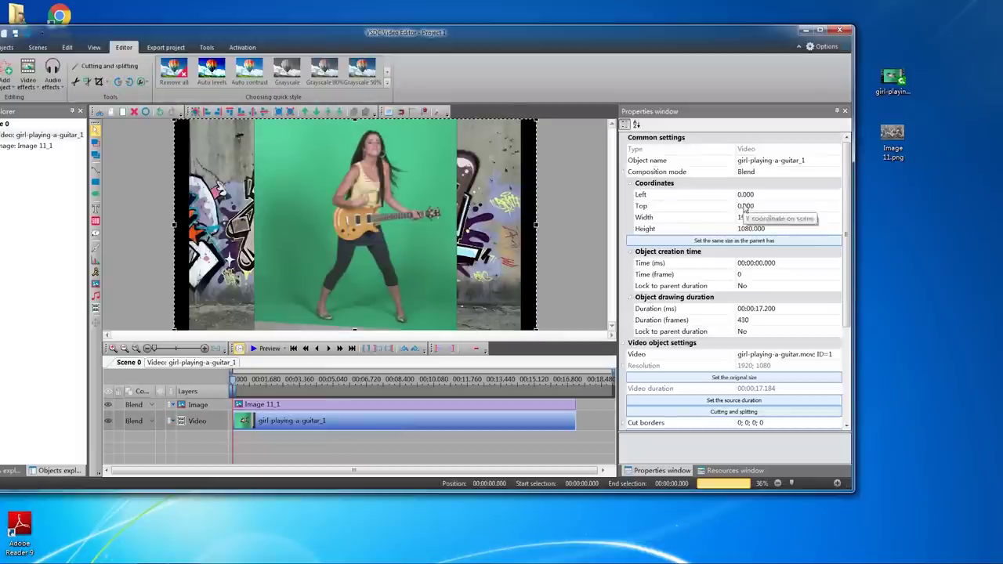
{"action": "left_click", "coordinate": [705, 206]}
{"action": "left_click", "coordinate": [576, 250]}
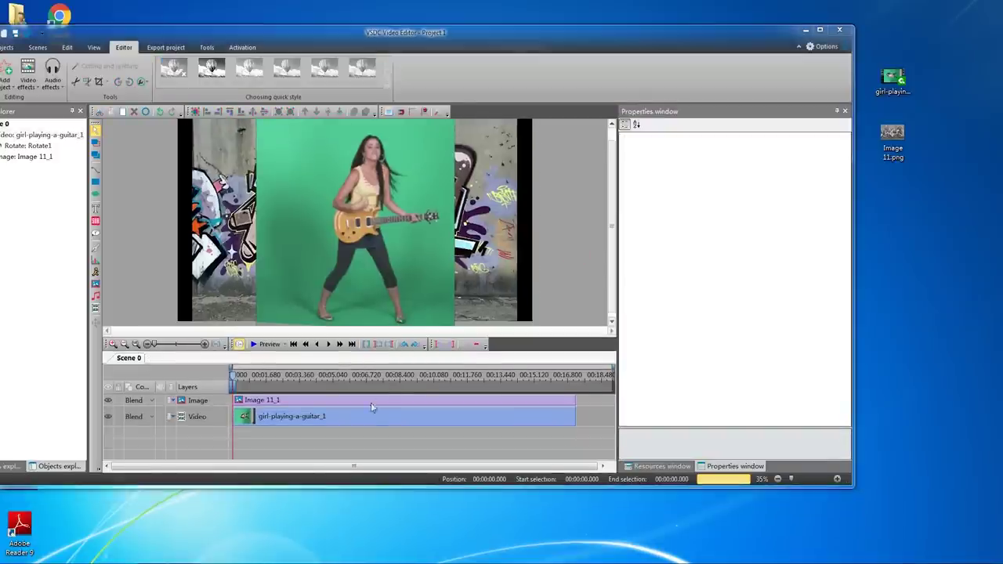
- Add a Video effects > Transparency > Background remover effect spanning the whole guitar clip
{"action": "right_click", "coordinate": [377, 416]}
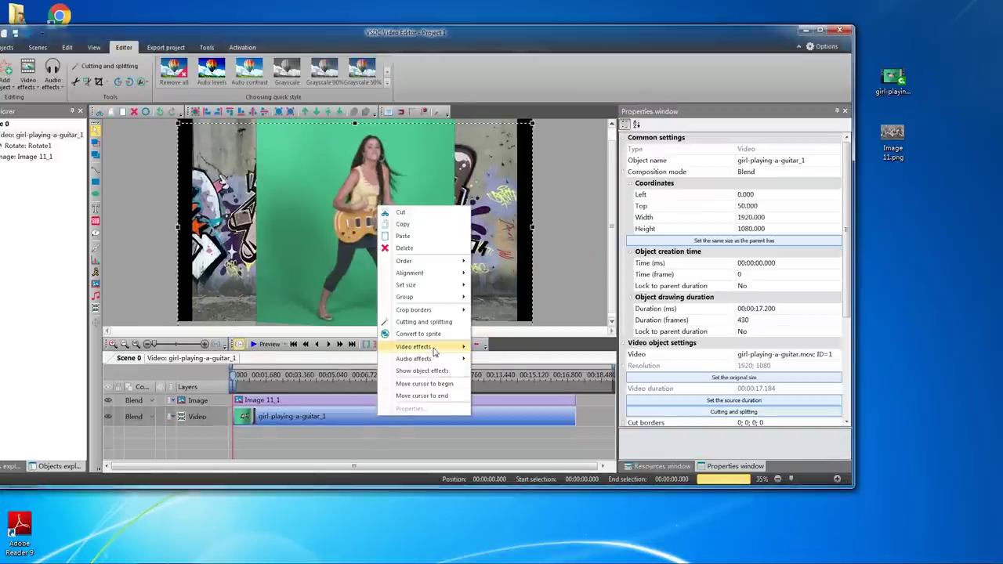
{"action": "mouse_move", "coordinate": [437, 348]}
{"action": "mouse_move", "coordinate": [517, 399]}
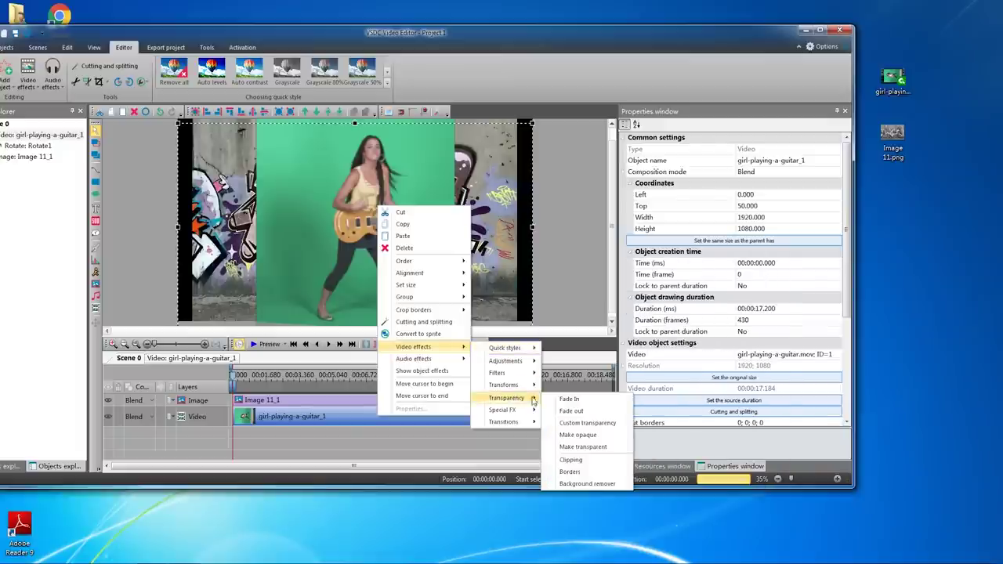
{"action": "left_click", "coordinate": [579, 484]}
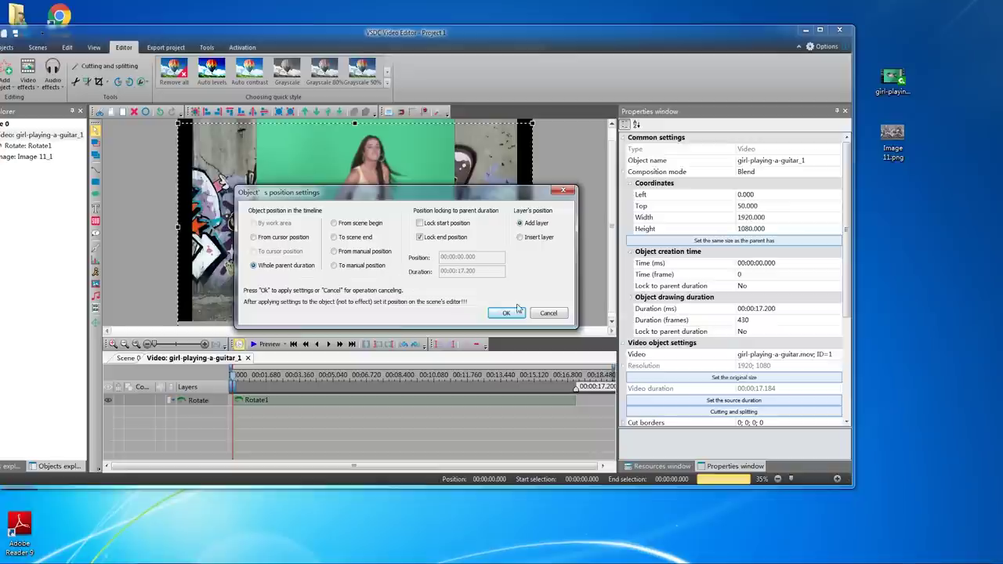
{"action": "left_click", "coordinate": [506, 314]}
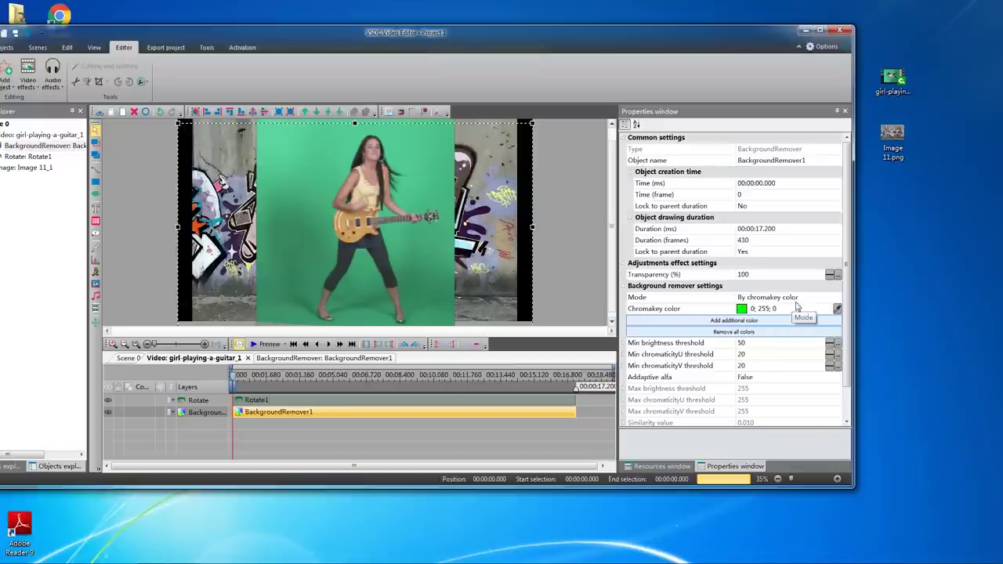
- Key out greens 78; 200; 143 and 46; 123; 85, then adjust the Min brightness threshold
{"action": "left_click", "coordinate": [837, 310]}
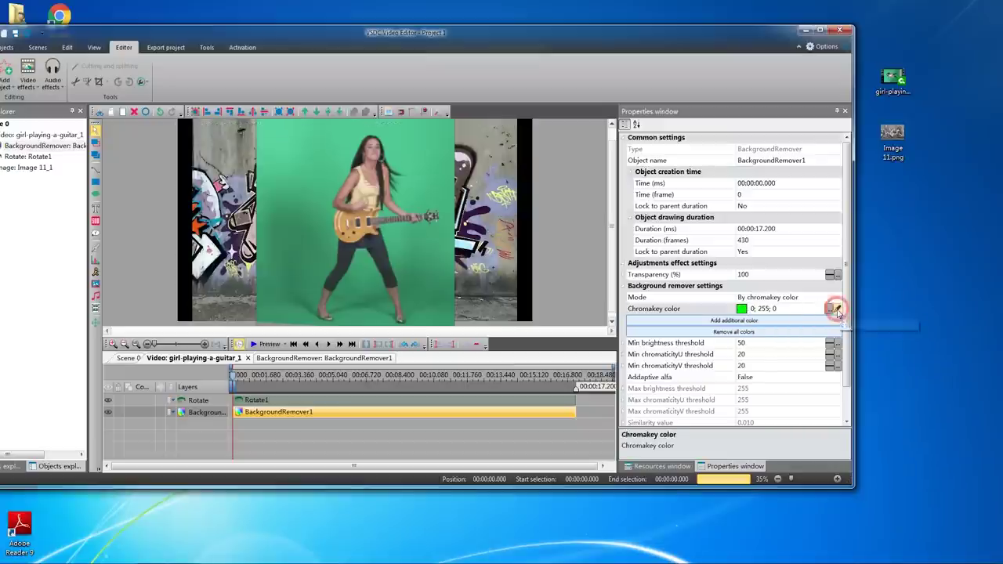
{"action": "left_click", "coordinate": [416, 171]}
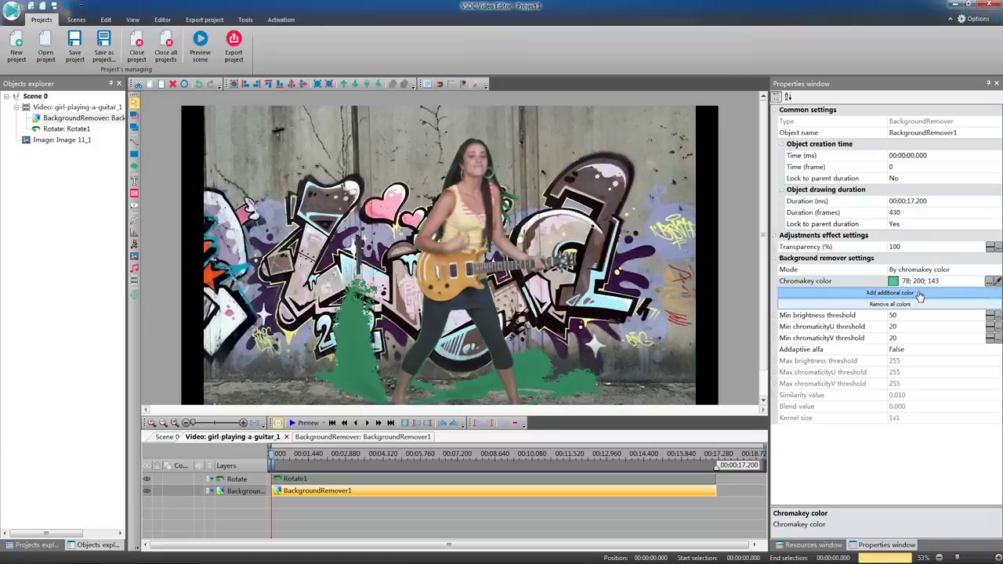
{"action": "left_click", "coordinate": [920, 294]}
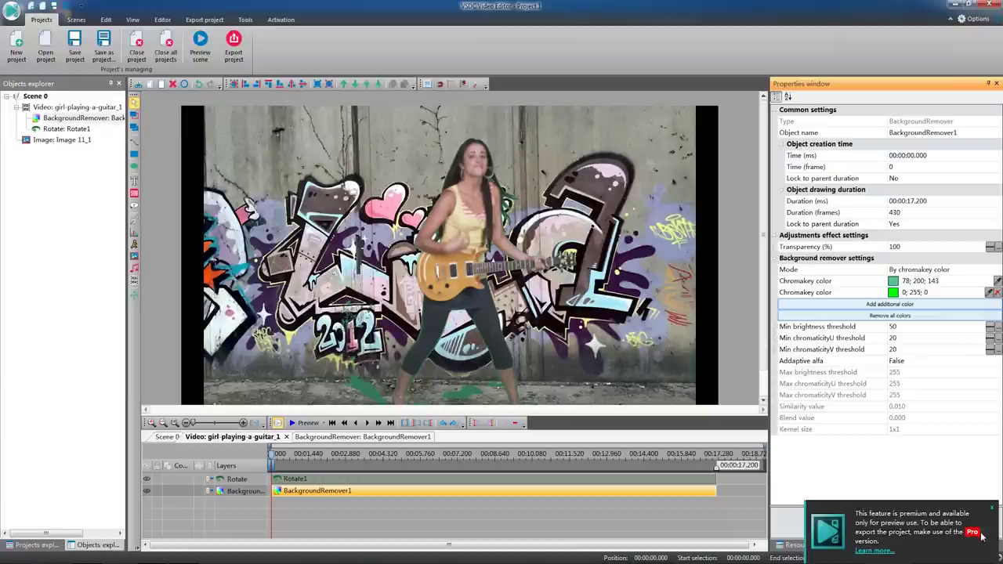
{"action": "left_click", "coordinate": [472, 391]}
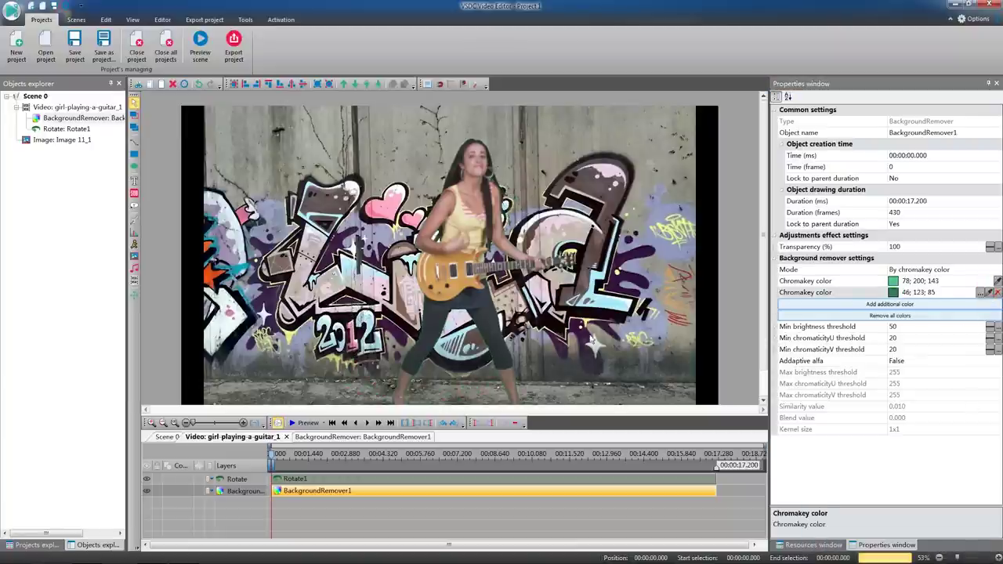
{"action": "left_click", "coordinate": [968, 327]}
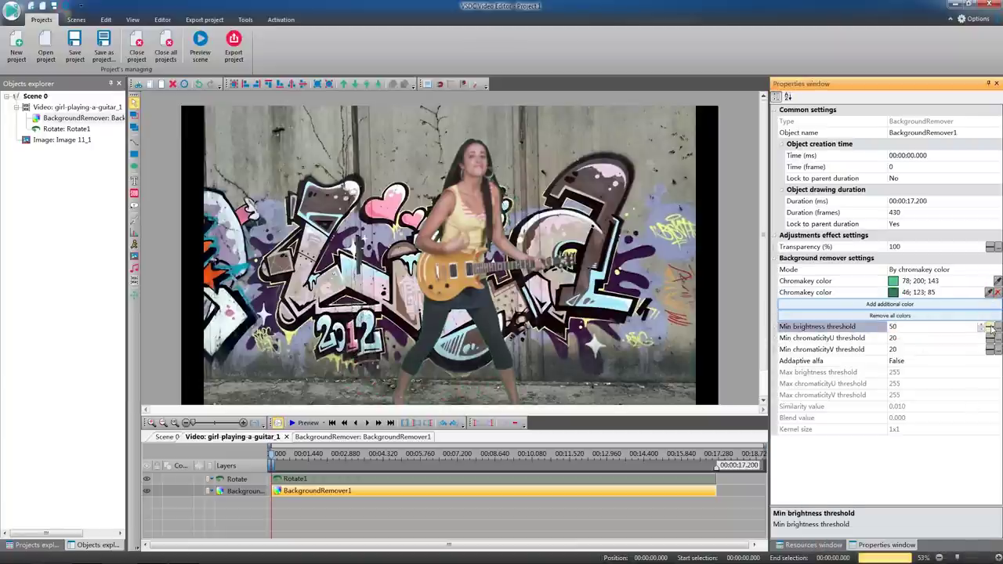
{"action": "left_click", "coordinate": [989, 328]}
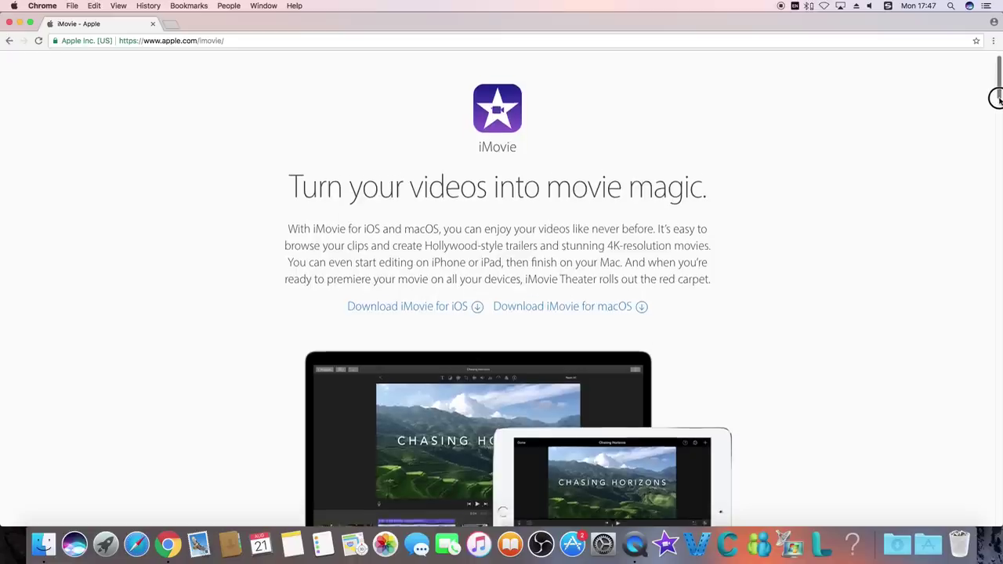
- Scroll down Apple's iMovie page in Chrome to read about the app
{"action": "scroll", "coordinate": [997, 96], "scroll_direction": "down", "scroll_amount": 3}
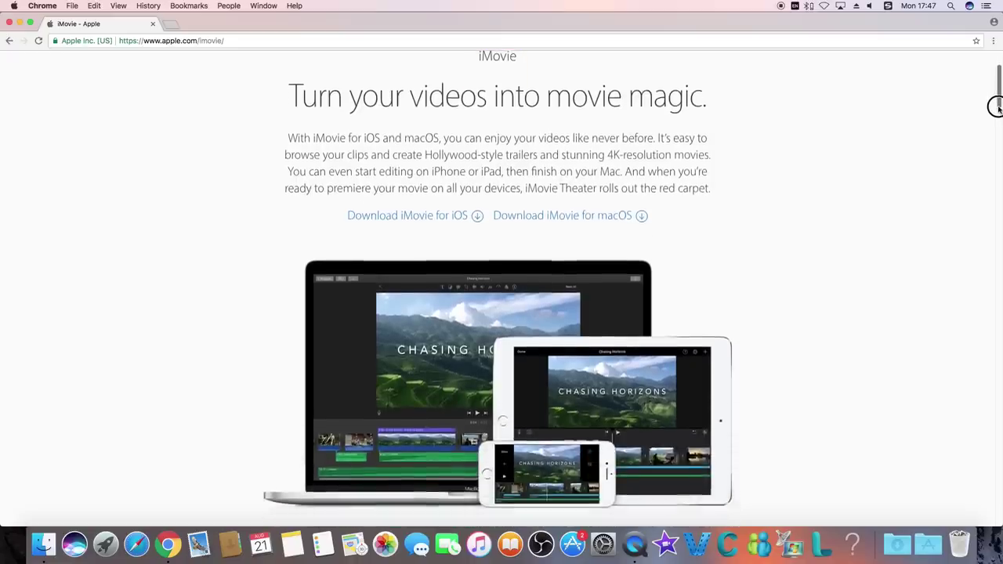
{"action": "scroll", "coordinate": [995, 107], "scroll_direction": "down", "scroll_amount": 1}
{"action": "scroll", "coordinate": [996, 110], "scroll_direction": "down", "scroll_amount": 2}
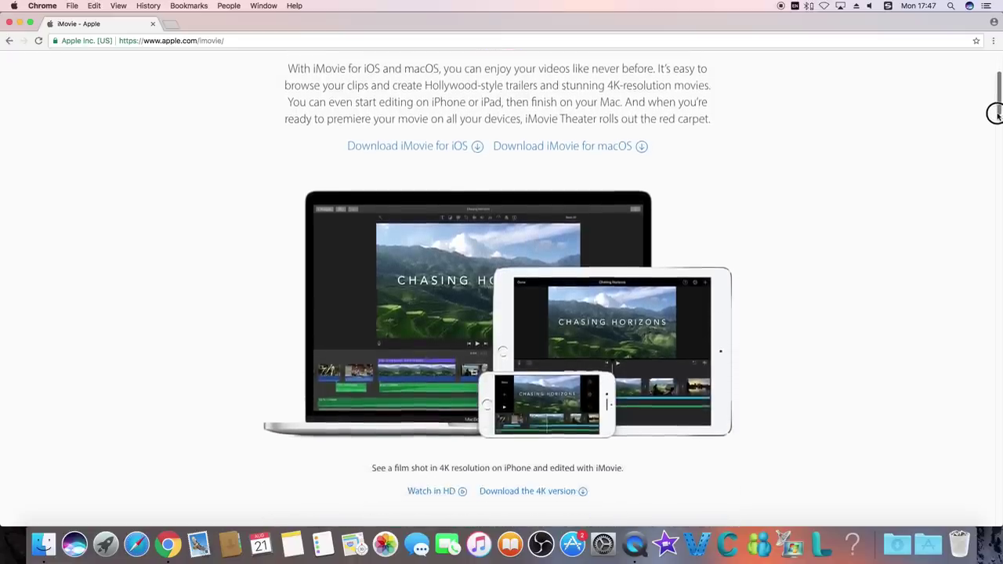
{"action": "scroll", "coordinate": [995, 114], "scroll_direction": "down", "scroll_amount": 3}
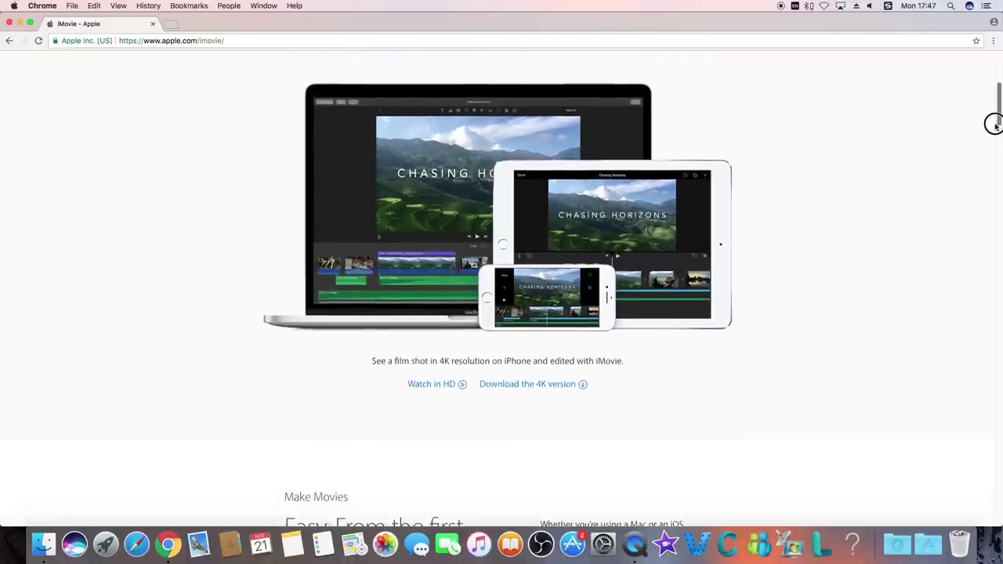
{"action": "scroll", "coordinate": [993, 125], "scroll_direction": "down", "scroll_amount": 3}
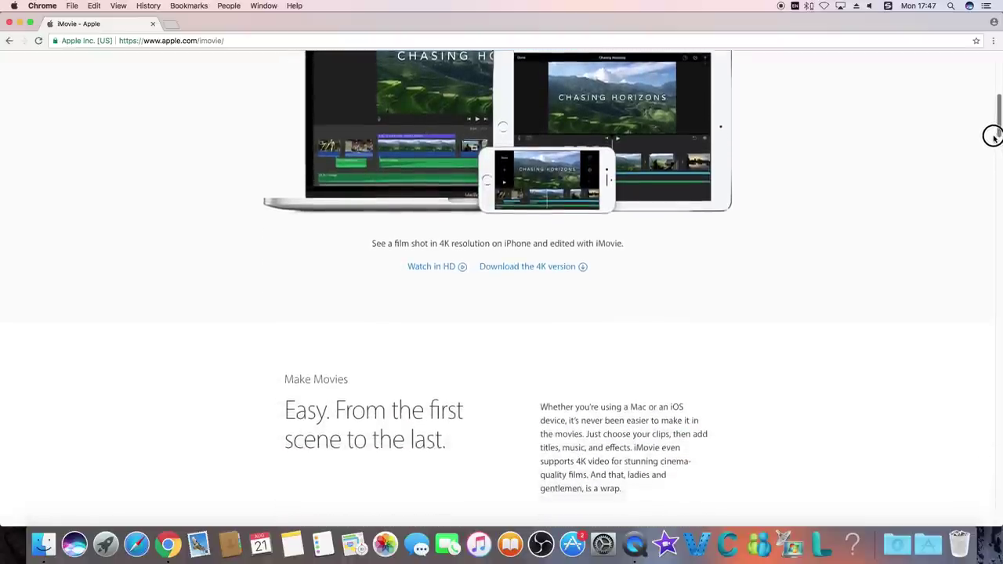
{"action": "scroll", "coordinate": [993, 137], "scroll_direction": "down", "scroll_amount": 3}
{"action": "left_click_drag", "start_coordinate": [994, 147], "coordinate": [993, 162]}
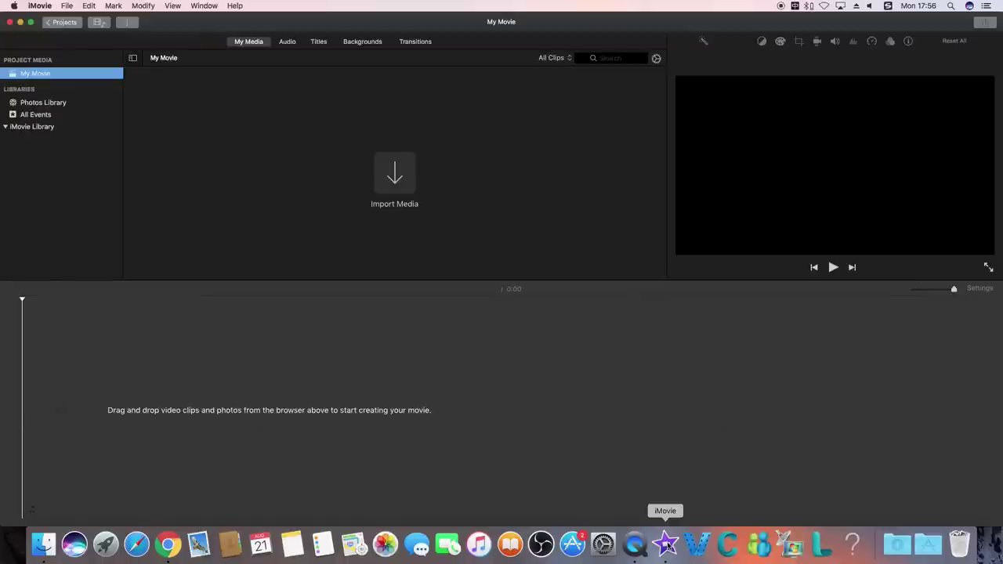
- Import girl-playing-a-guitar.mov and Image 11.png from the Desktop into the My Movie project
{"action": "left_click", "coordinate": [400, 174]}
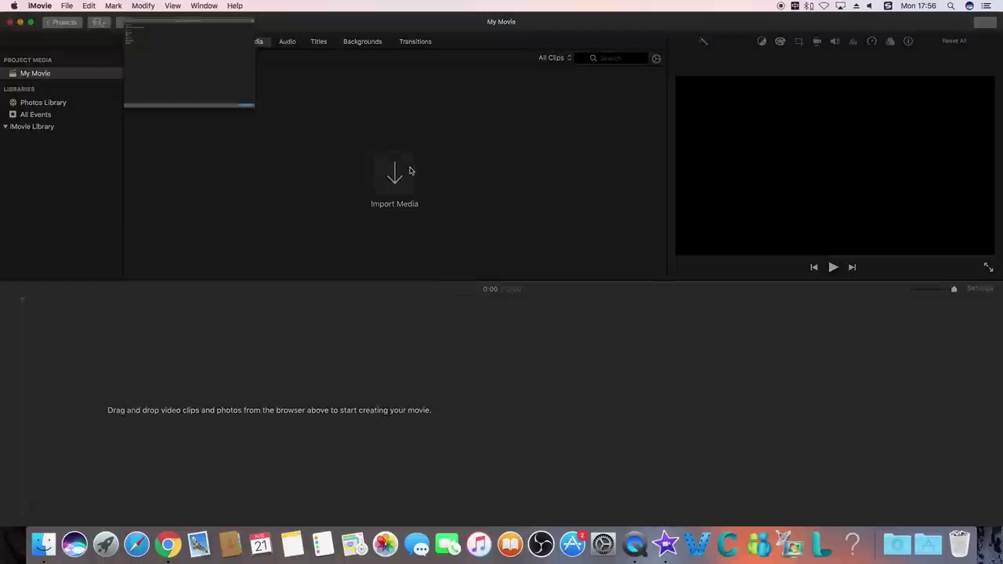
{"action": "left_click", "coordinate": [362, 284]}
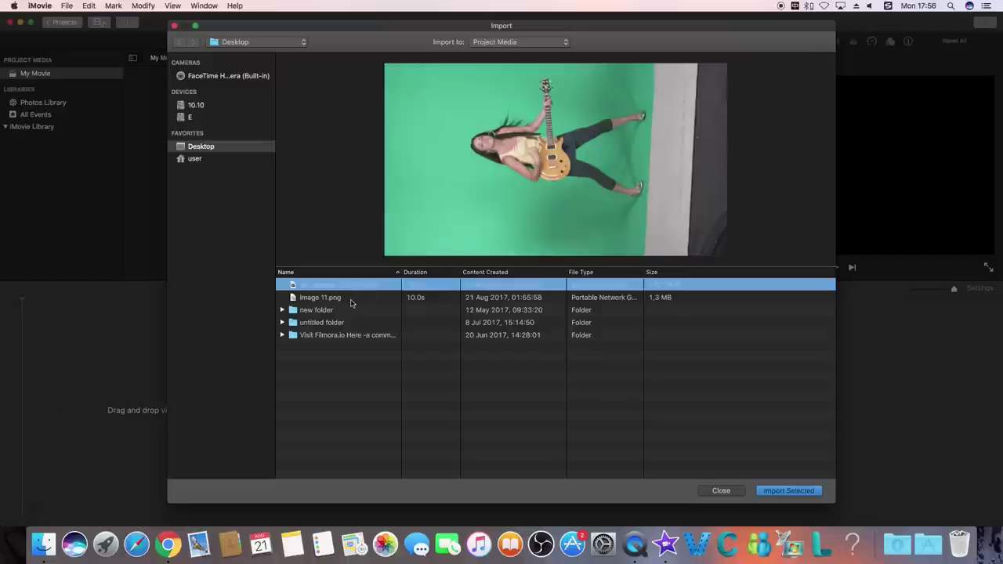
{"action": "left_click", "coordinate": [337, 306], "text": "super"}
{"action": "left_click", "coordinate": [333, 310], "text": "super"}
{"action": "left_click", "coordinate": [333, 299], "text": "super"}
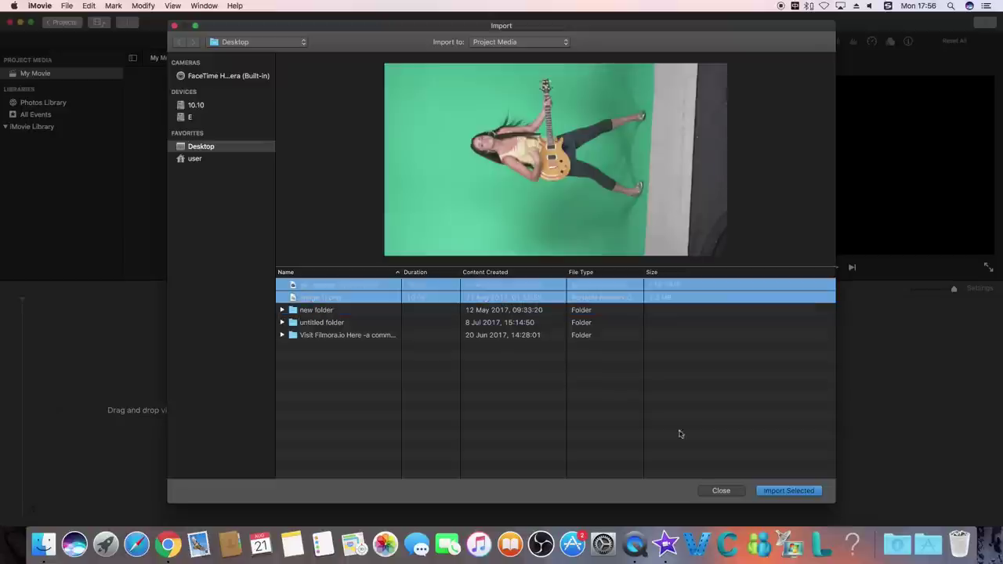
{"action": "left_click", "coordinate": [801, 494]}
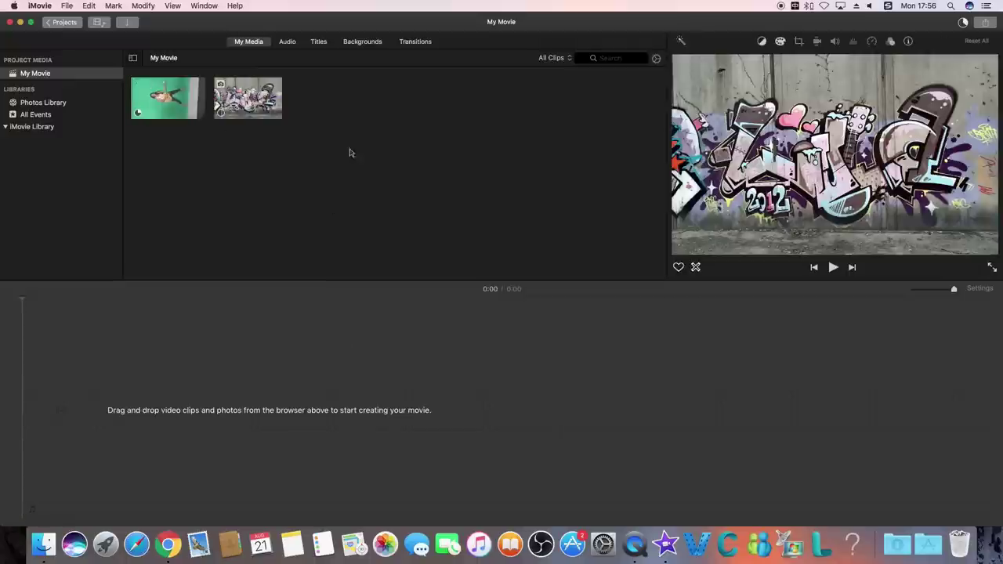
- Put the graffiti image twice on the timeline and connect the guitar clip above it, rotated upright
{"action": "left_click", "coordinate": [240, 98]}
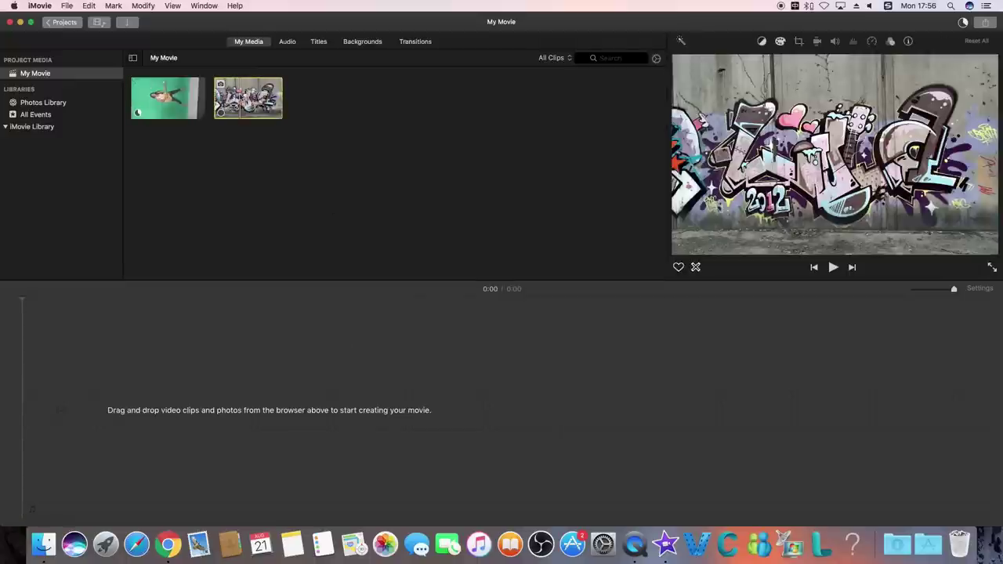
{"action": "left_click", "coordinate": [276, 114]}
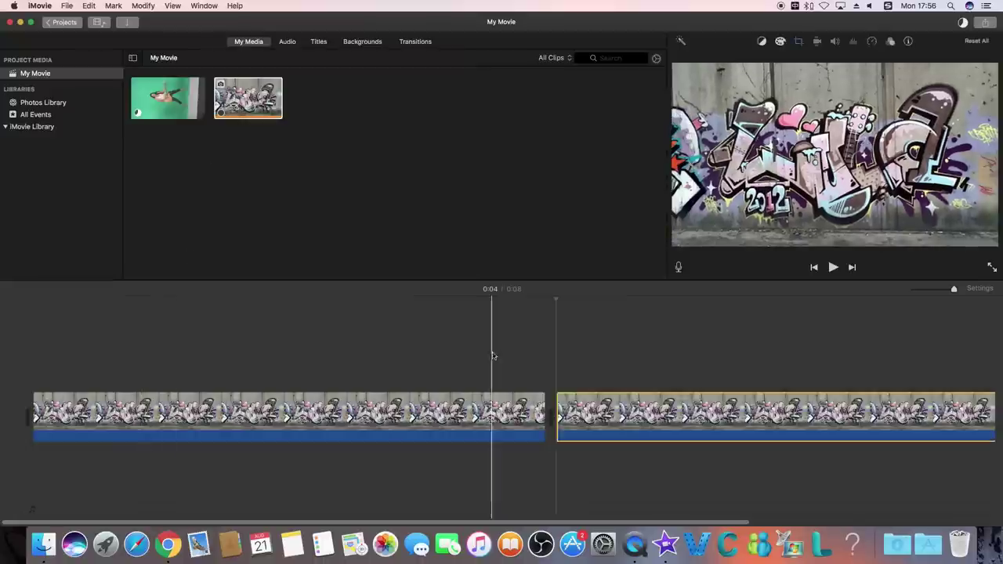
{"action": "left_click", "coordinate": [166, 98]}
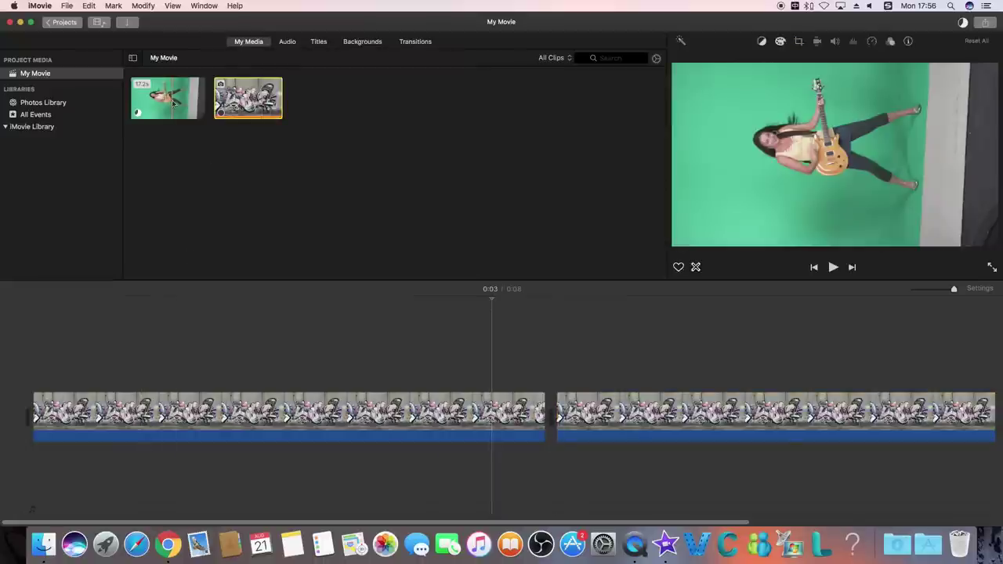
{"action": "key", "text": "q"}
{"action": "left_click", "coordinate": [946, 62]}
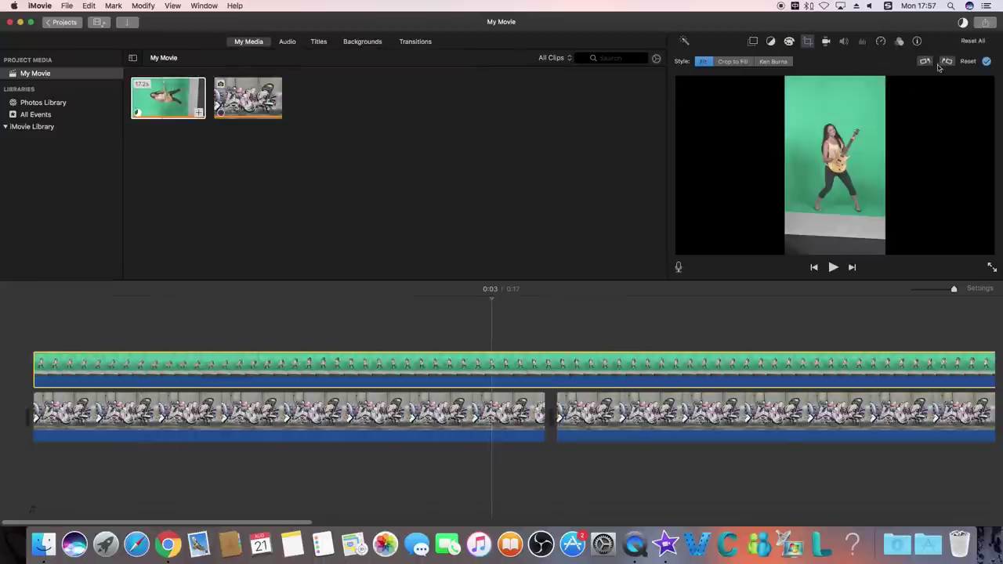
{"action": "left_click", "coordinate": [526, 360]}
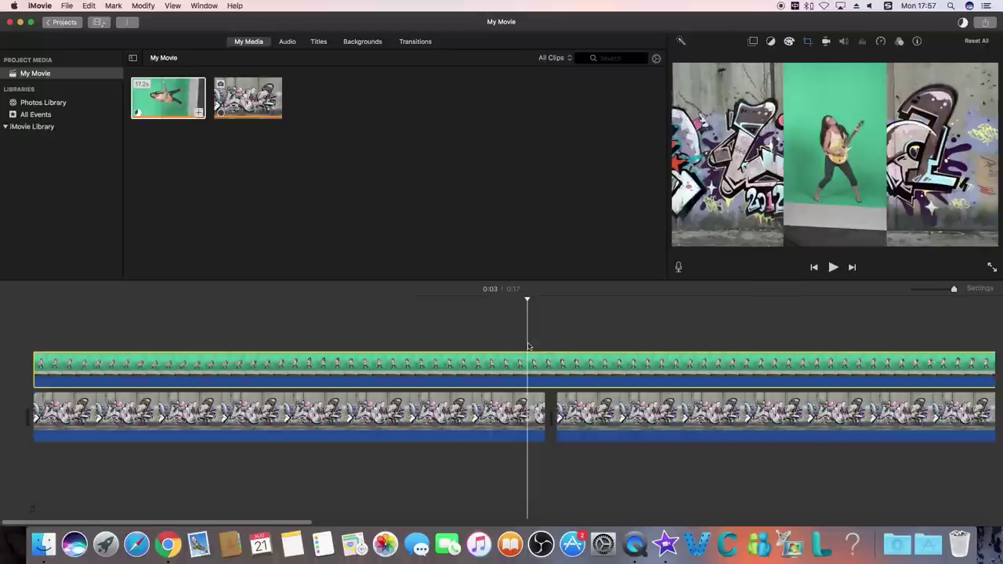
- Set the overlay to Green/Blue Screen, reduce Softness and clean up leftover key areas
{"action": "left_click", "coordinate": [753, 43]}
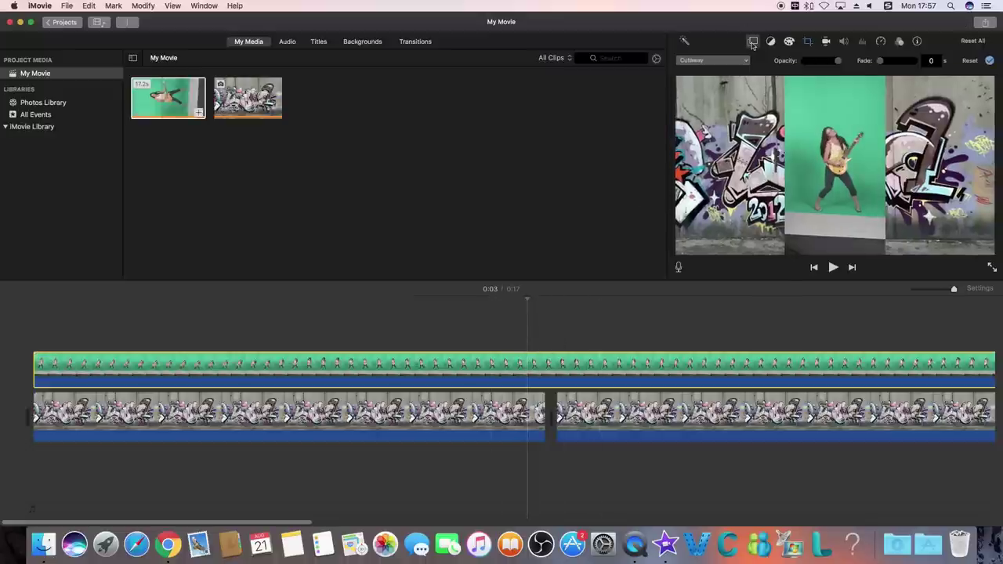
{"action": "left_click", "coordinate": [724, 60]}
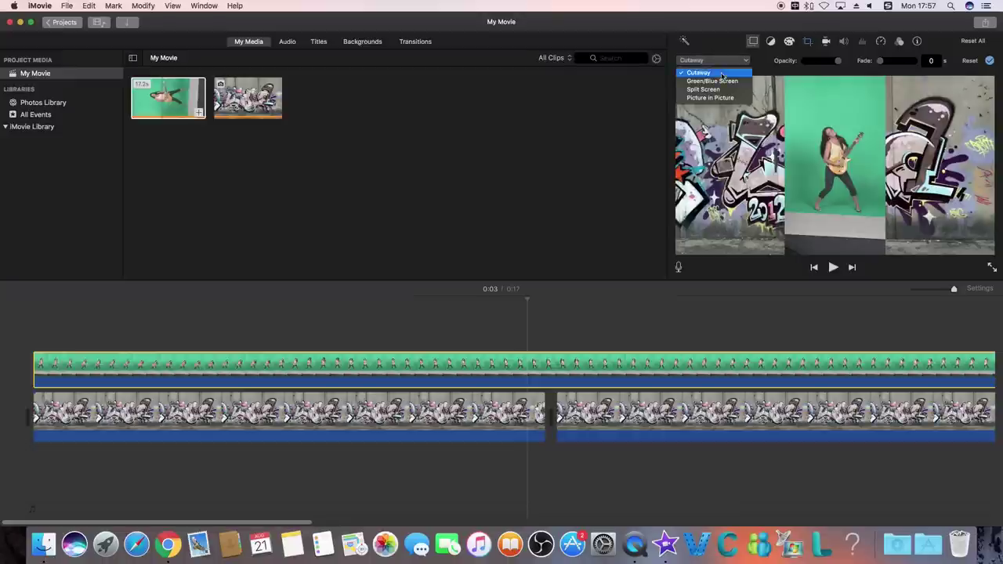
{"action": "left_click", "coordinate": [721, 83]}
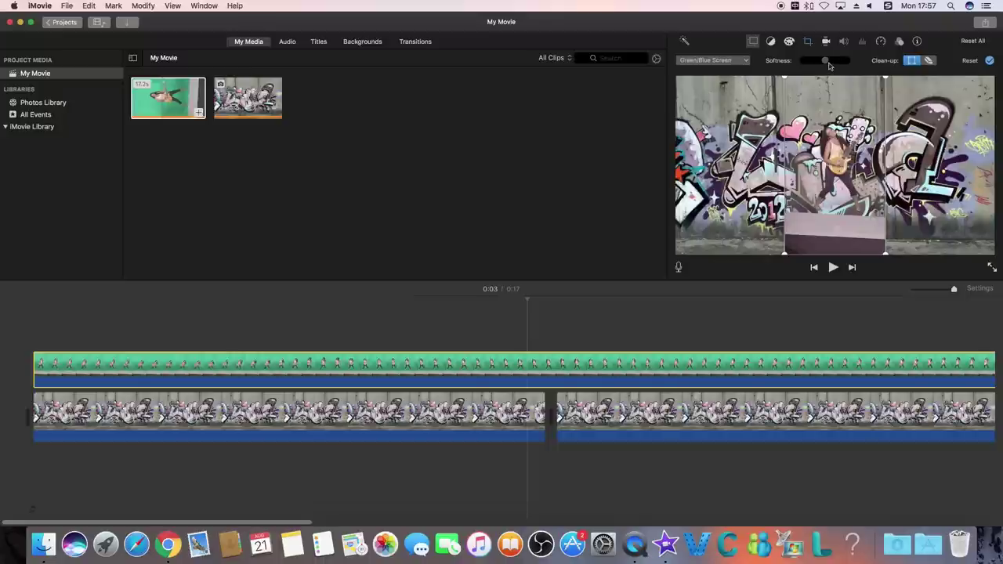
{"action": "mouse_move", "coordinate": [828, 62]}
{"action": "left_mouse_down"}
{"action": "mouse_move", "coordinate": [799, 61]}
{"action": "mouse_move", "coordinate": [855, 67]}
{"action": "mouse_move", "coordinate": [823, 71]}
{"action": "mouse_move", "coordinate": [834, 73]}
{"action": "left_mouse_up"}
{"action": "left_click", "coordinate": [928, 61]}
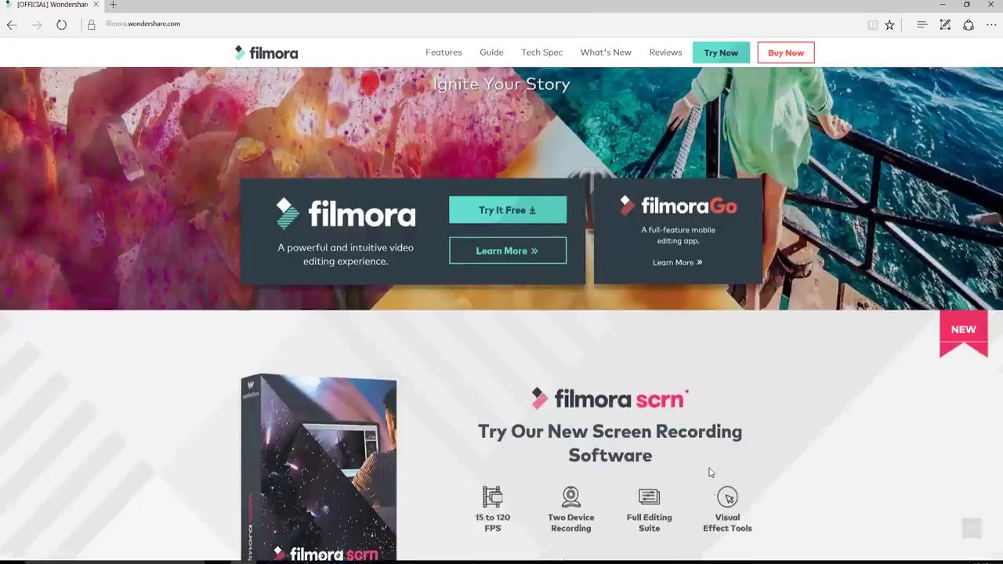
{"action": "scroll", "coordinate": [710, 472], "scroll_direction": "up", "scroll_amount": 5}
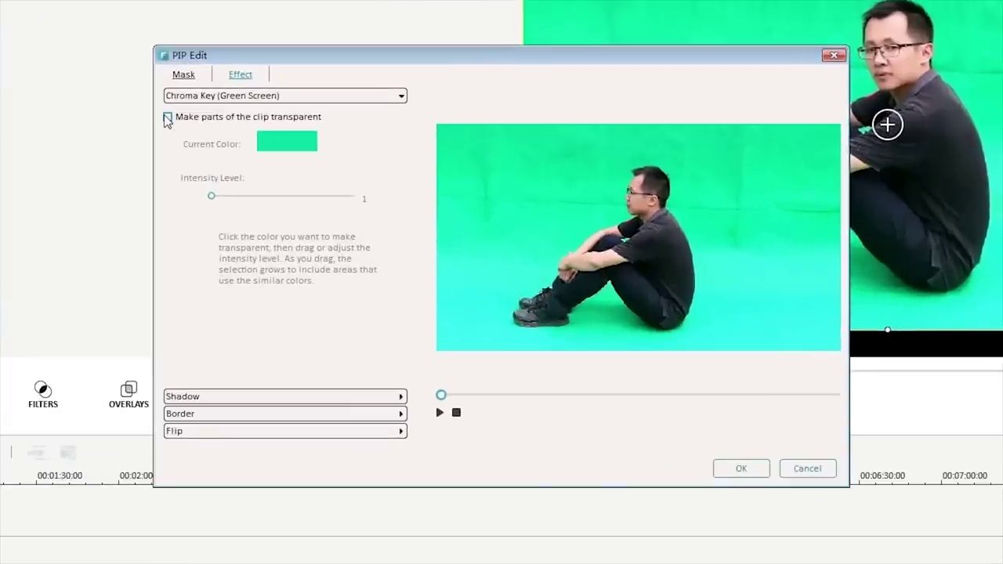
- Enable Make parts of the clip transparent and sample the green background as the key colour
{"action": "left_click", "coordinate": [277, 171]}
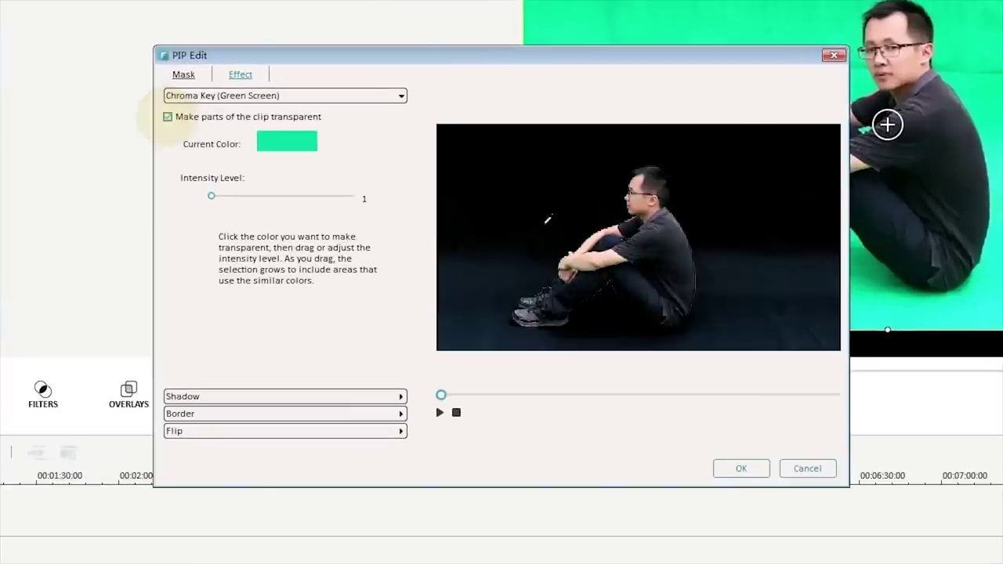
{"action": "left_click", "coordinate": [580, 225]}
{"action": "left_click", "coordinate": [580, 222]}
{"action": "left_click", "coordinate": [582, 215]}
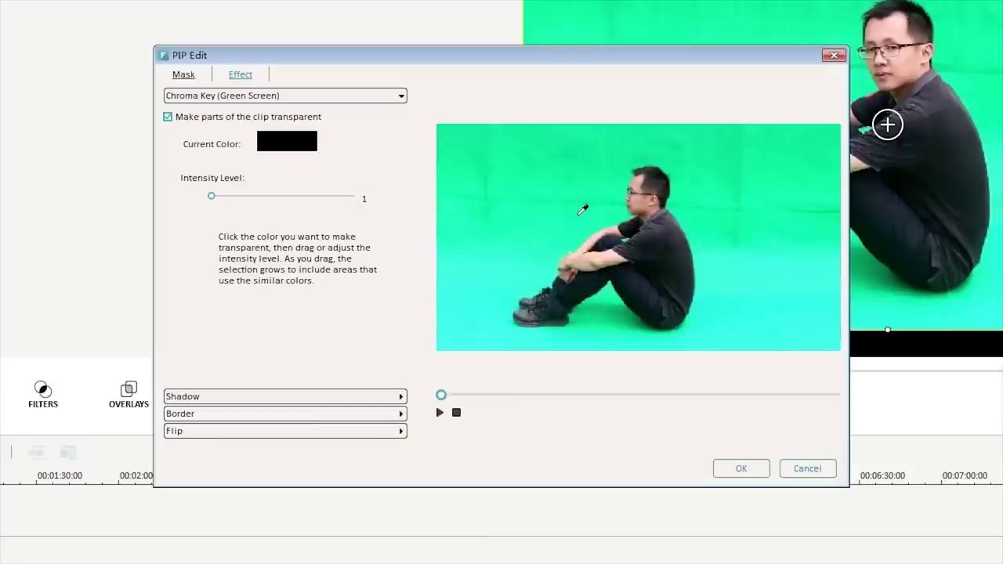
{"action": "left_click", "coordinate": [583, 210]}
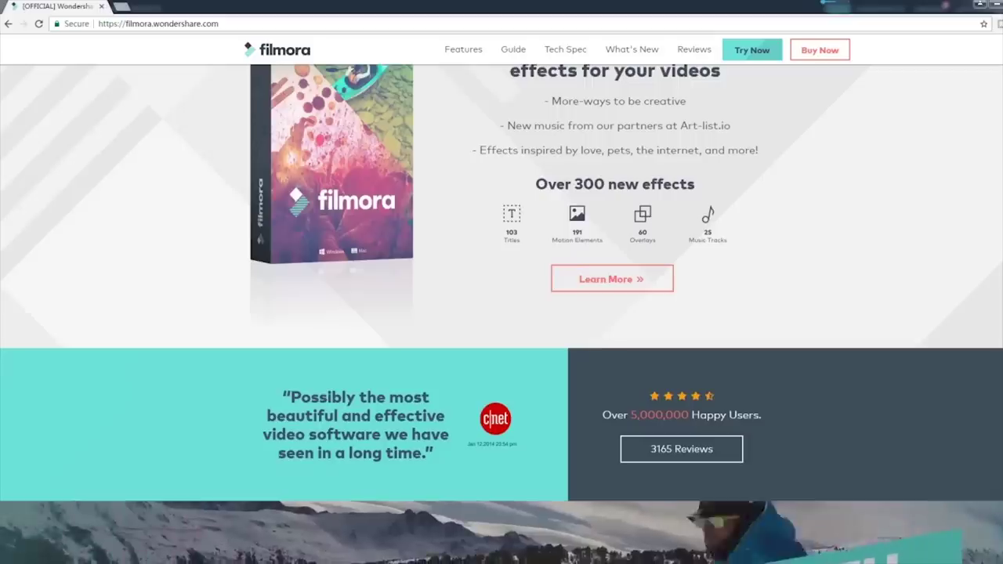
- Download the free Filmora installer from filmora.wondershare.com and launch Filmora from the desktop
{"action": "scroll", "coordinate": [502, 314], "scroll_direction": "down", "scroll_amount": 3}
{"action": "scroll", "coordinate": [502, 314], "scroll_direction": "up", "scroll_amount": 8}
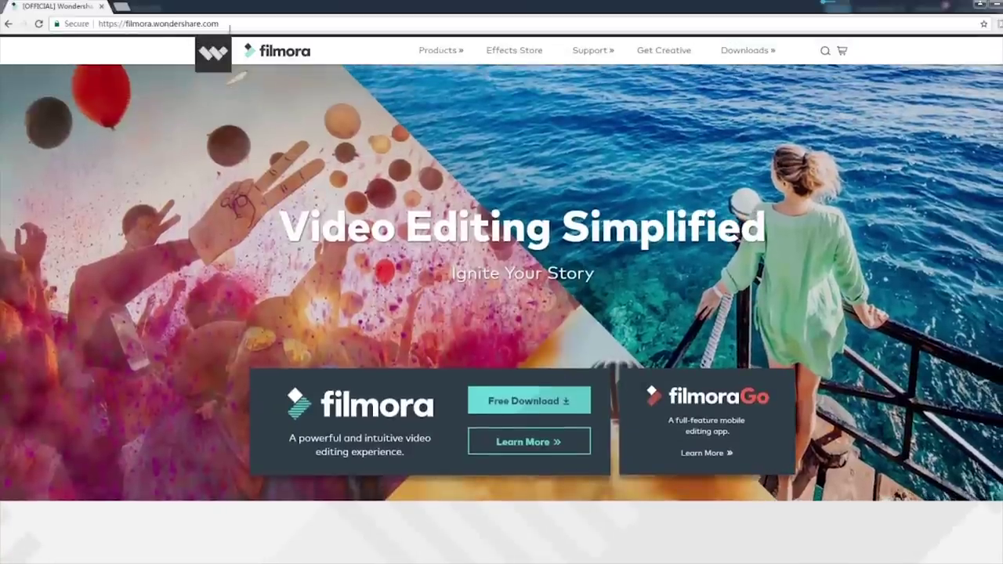
{"action": "left_click", "coordinate": [223, 23]}
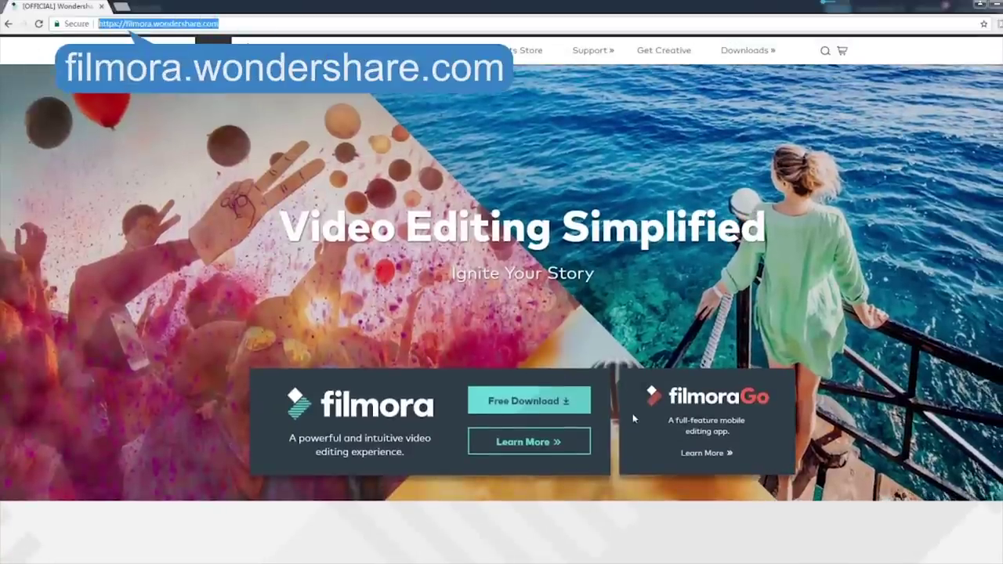
{"action": "left_click", "coordinate": [558, 400]}
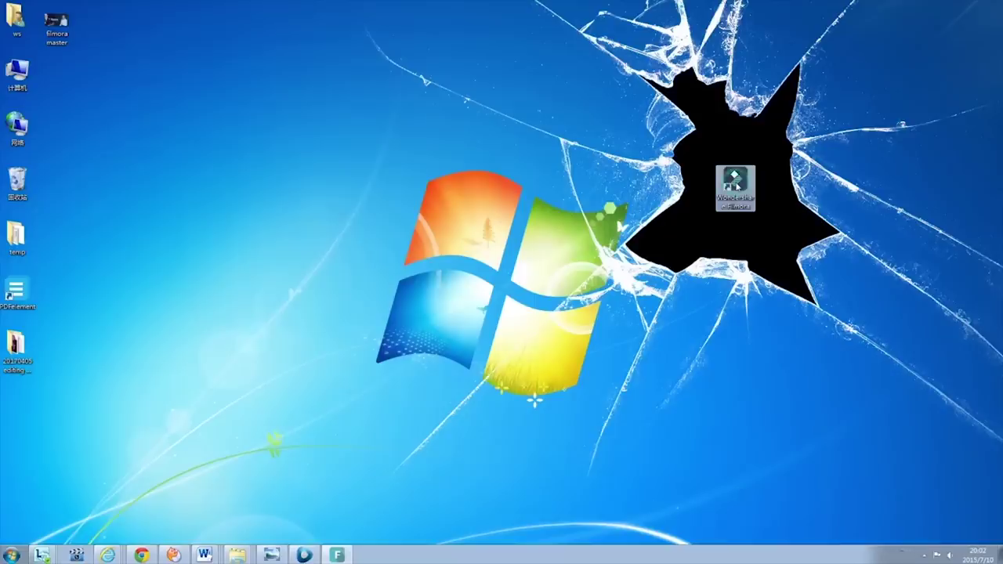
{"action": "double_click", "coordinate": [729, 187]}
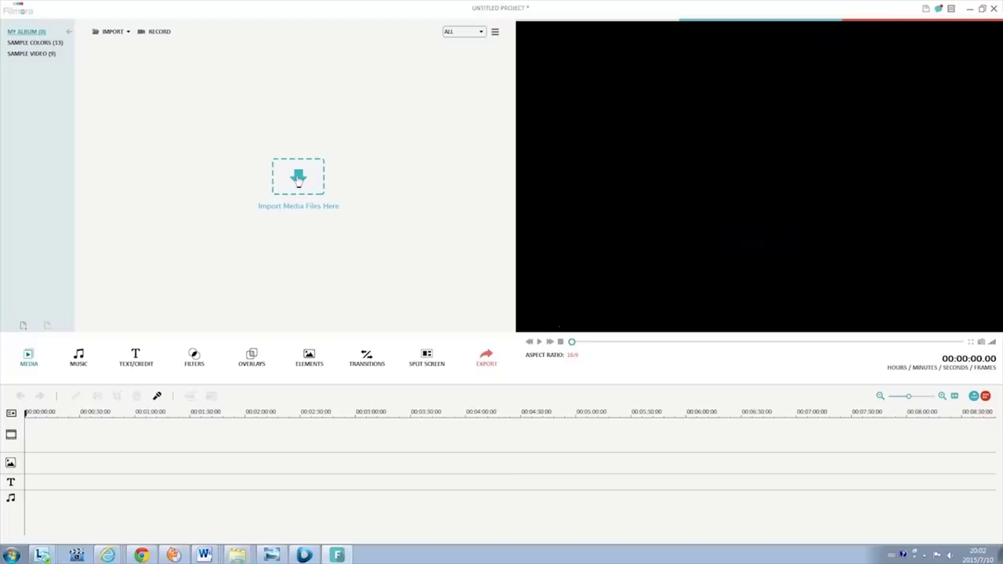
- Import MVI_8545.MOV into Filmora and drop it onto the PIP overlay track
{"action": "left_click", "coordinate": [298, 179]}
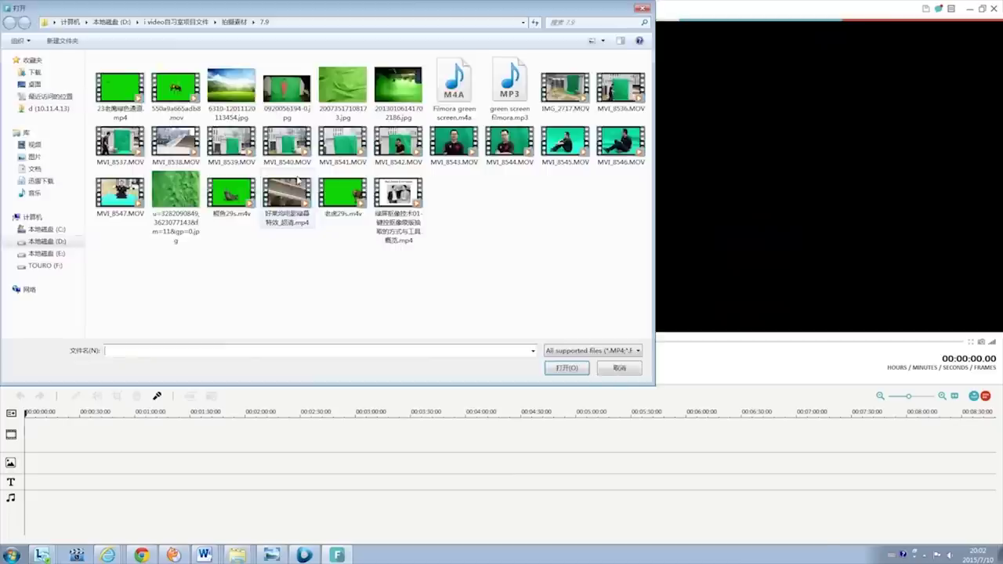
{"action": "double_click", "coordinate": [565, 143]}
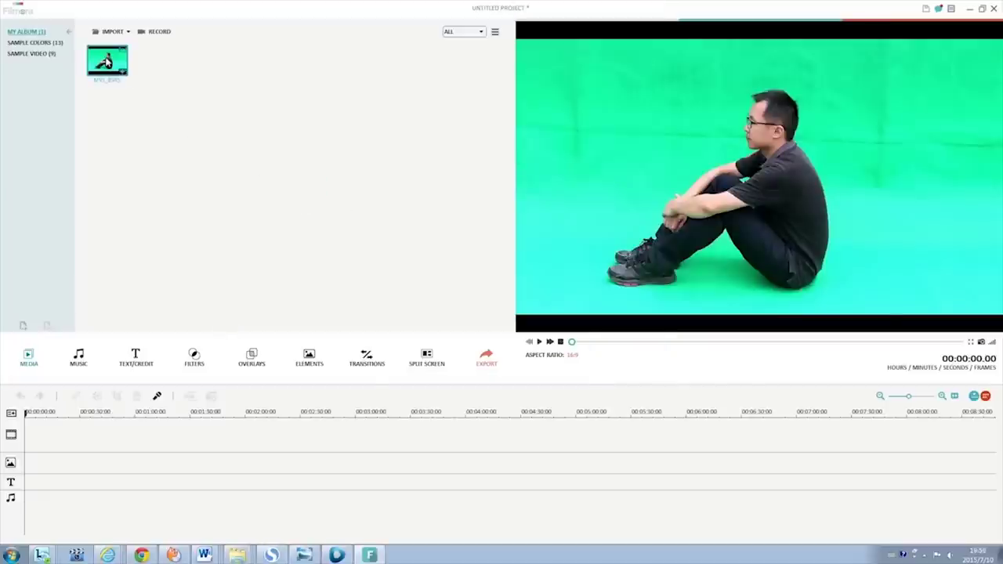
{"action": "left_click_drag", "start_coordinate": [107, 62], "coordinate": [27, 469]}
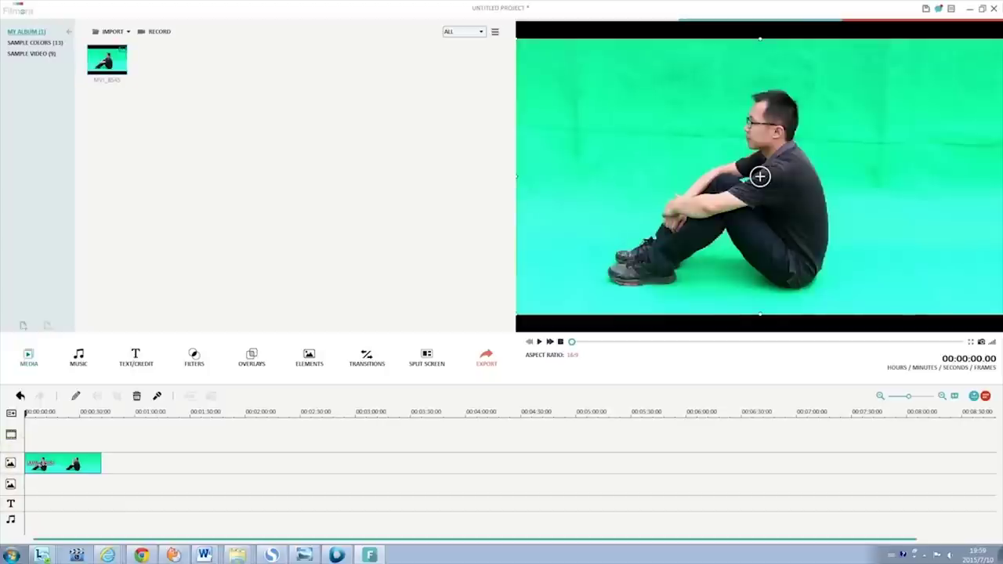
- Enable Chroma Key transparency for the MVI_8545 clip, sample the green and set intensity to 75
{"action": "right_click", "coordinate": [36, 464]}
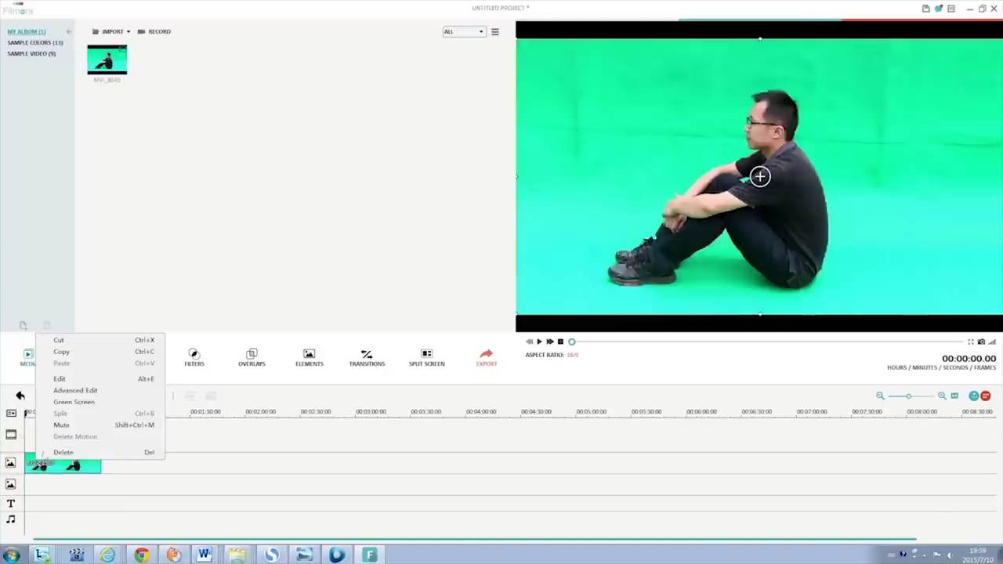
{"action": "left_click", "coordinate": [71, 401]}
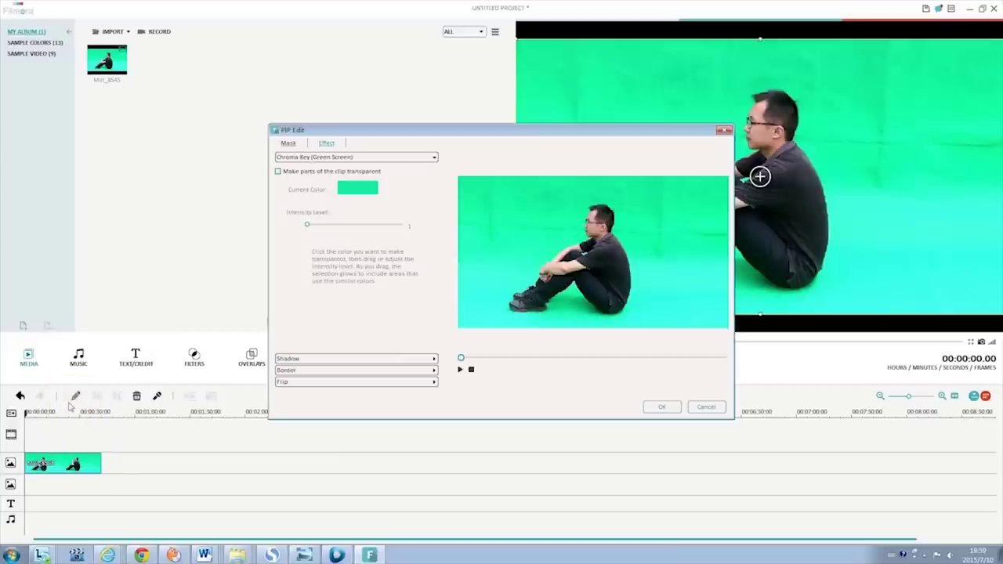
{"action": "left_click", "coordinate": [279, 171]}
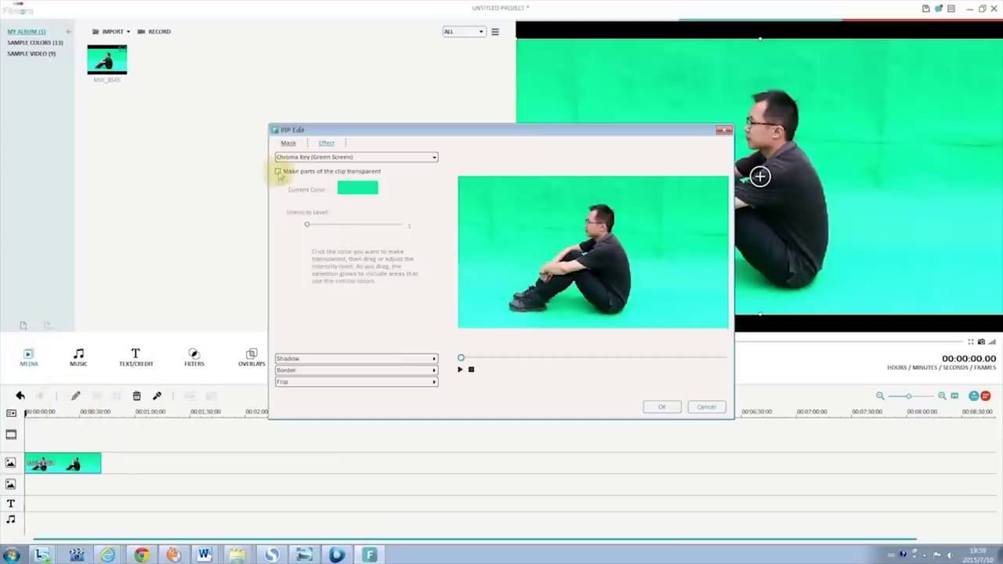
{"action": "left_click", "coordinate": [510, 212]}
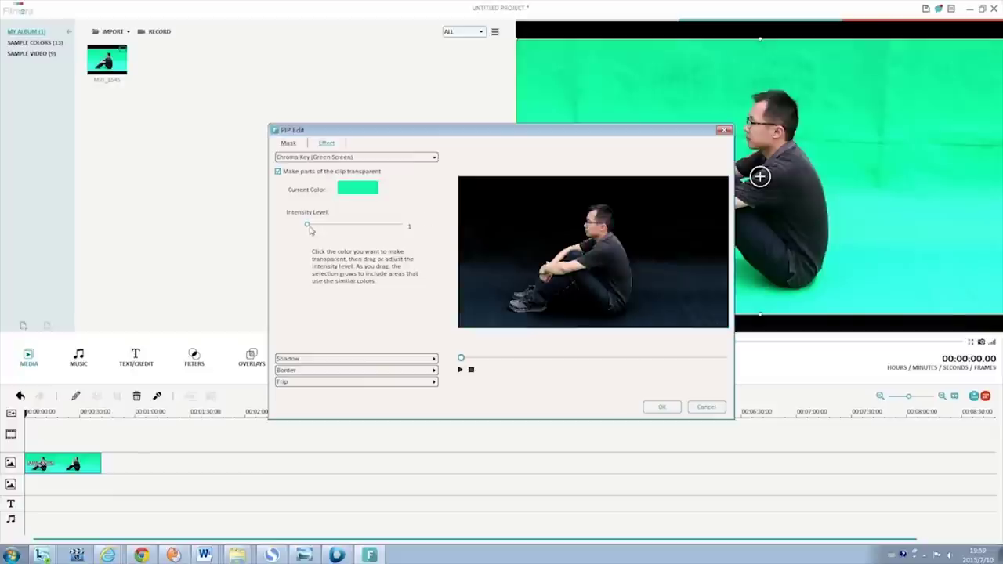
{"action": "left_click_drag", "start_coordinate": [308, 226], "coordinate": [374, 236]}
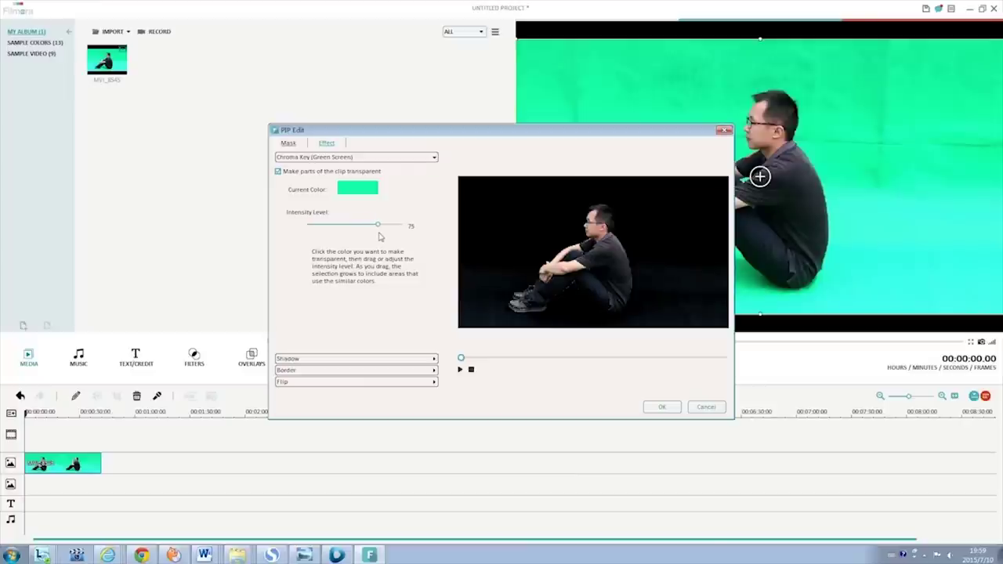
- Try a shadow on the clip, remove it again, then add a border in PIP Edit
{"action": "left_click", "coordinate": [354, 358]}
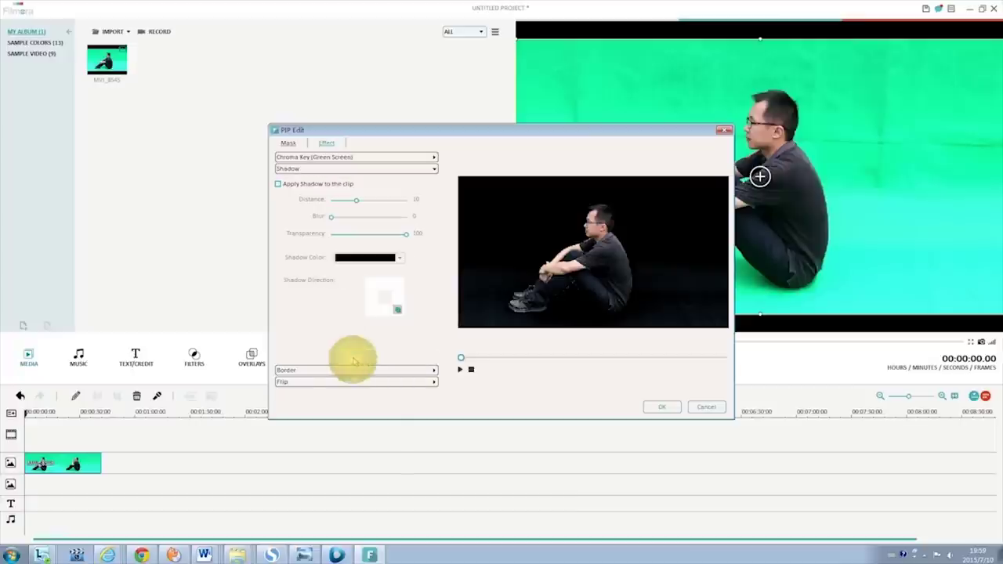
{"action": "left_click", "coordinate": [279, 187]}
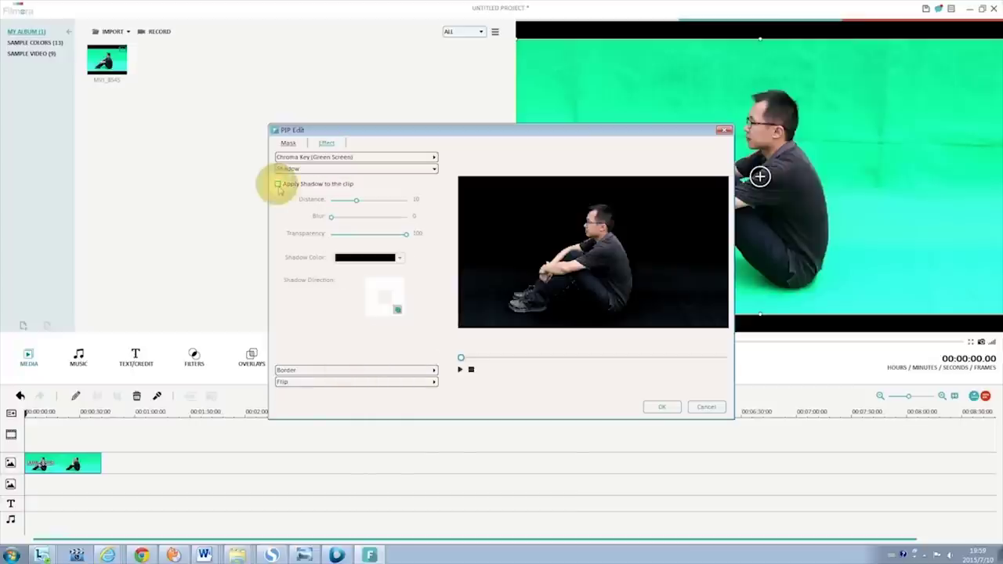
{"action": "left_click", "coordinate": [278, 185]}
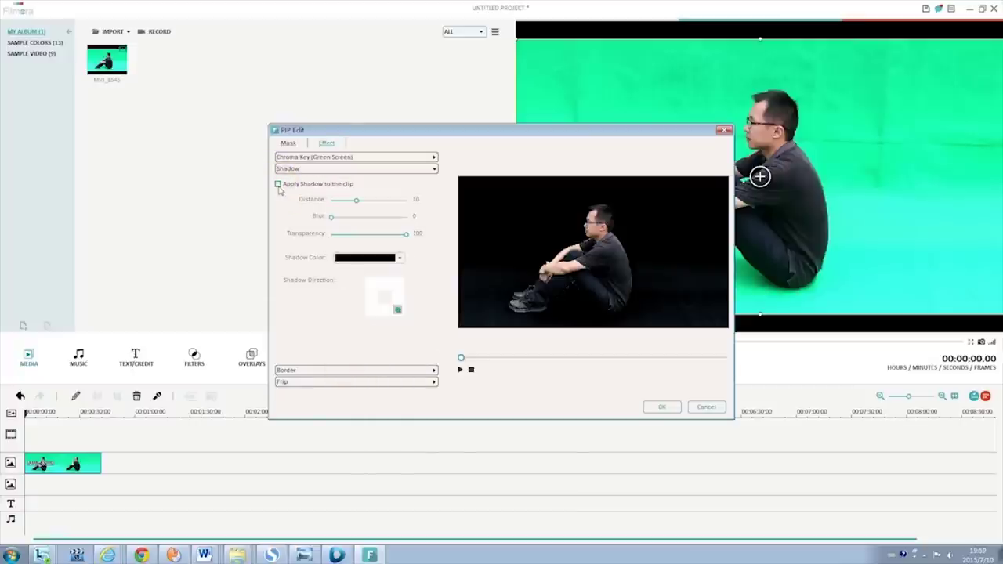
{"action": "left_click", "coordinate": [290, 370]}
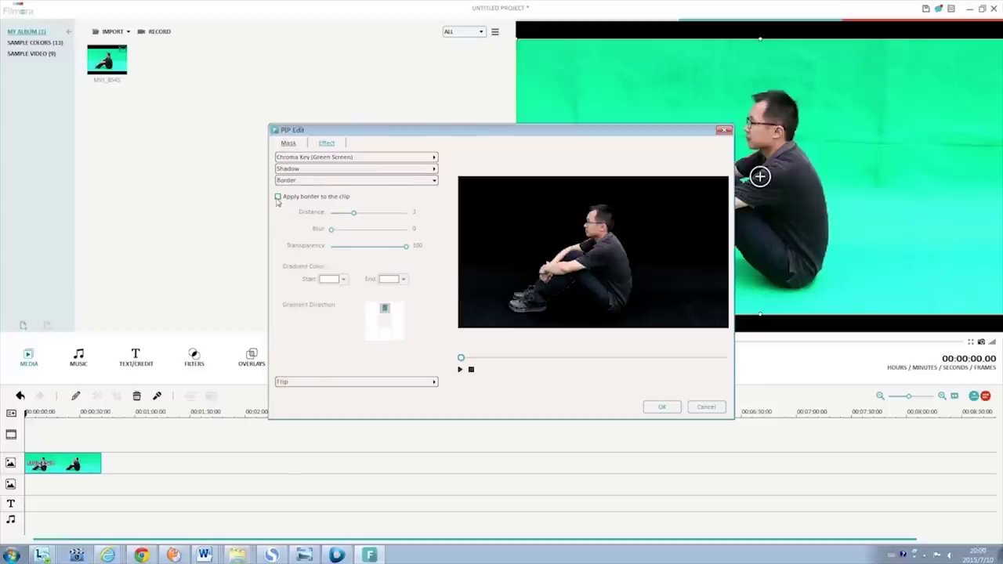
{"action": "left_click", "coordinate": [277, 196]}
- Rotate the clip a full turn back to upright, mirror and unmirror it, then apply the Chroma Key settings
{"action": "left_click", "coordinate": [314, 384]}
{"action": "left_click", "coordinate": [296, 225]}
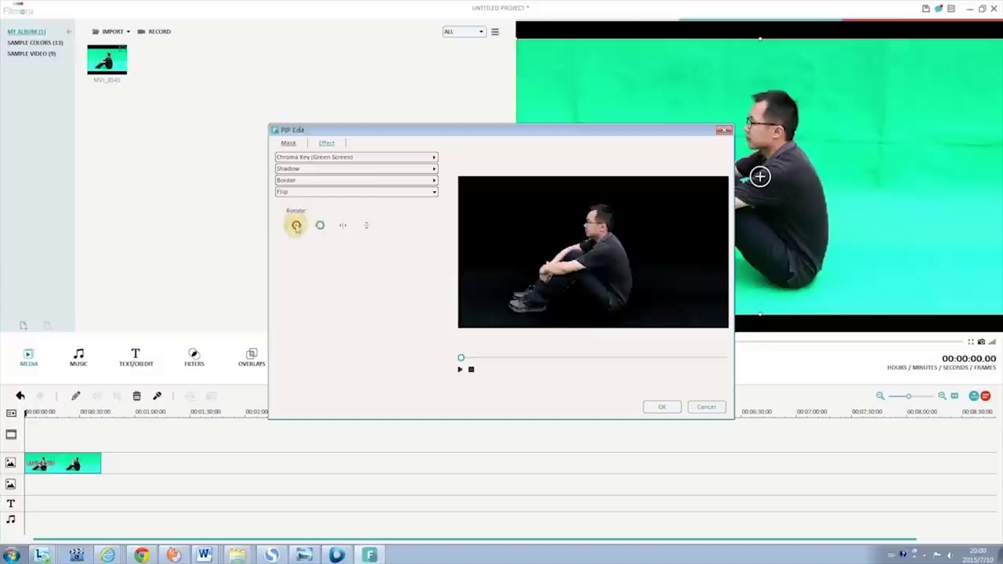
{"action": "left_click", "coordinate": [296, 226]}
{"action": "left_click", "coordinate": [296, 225]}
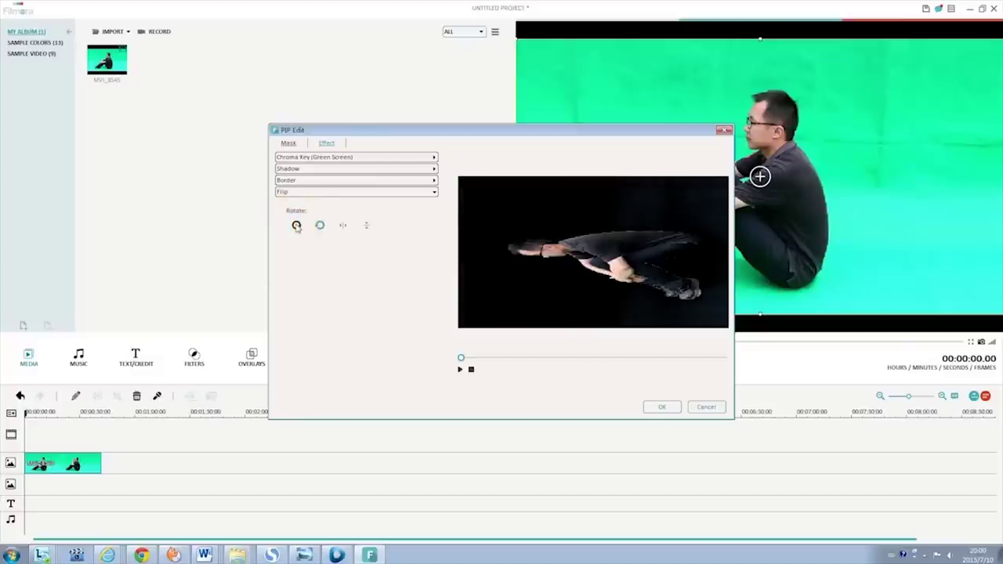
{"action": "left_click", "coordinate": [296, 225]}
{"action": "left_click", "coordinate": [341, 227]}
{"action": "left_click", "coordinate": [341, 228]}
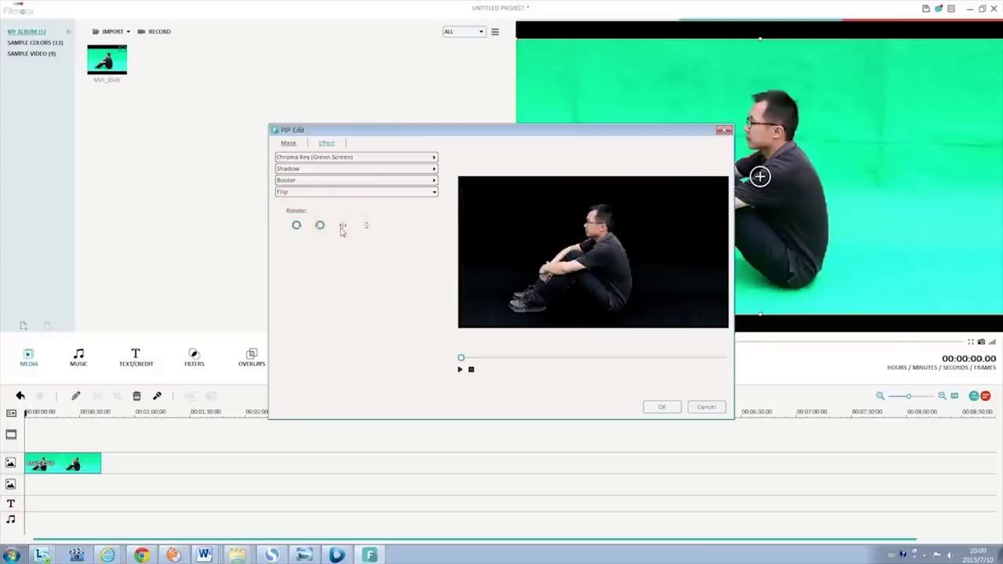
{"action": "left_click", "coordinate": [366, 159]}
{"action": "left_click", "coordinate": [672, 407]}
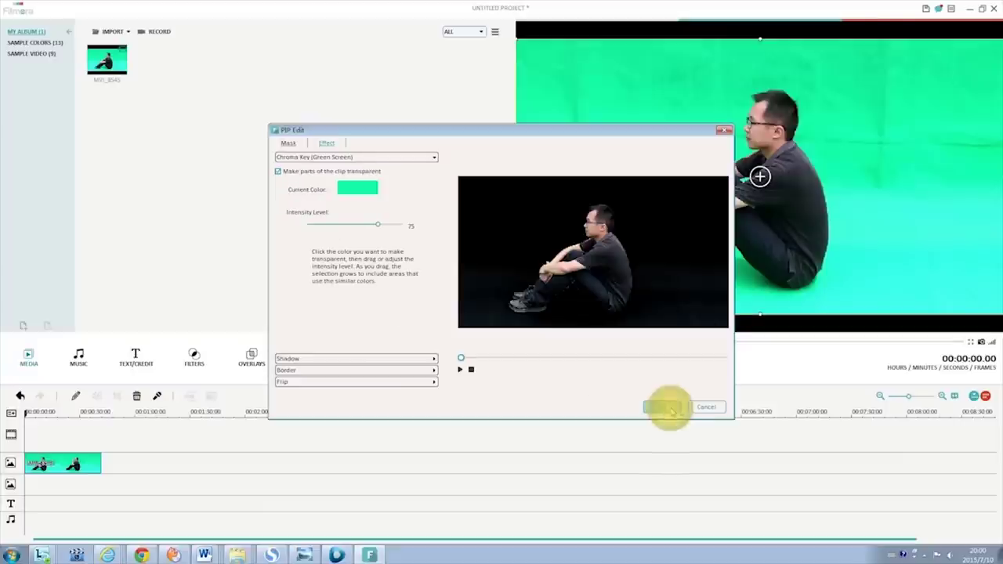
- Put the imported green-hills landscape image on the top track and shrink the seated man toward the lower right
{"action": "left_click", "coordinate": [110, 31]}
{"action": "double_click", "coordinate": [243, 88]}
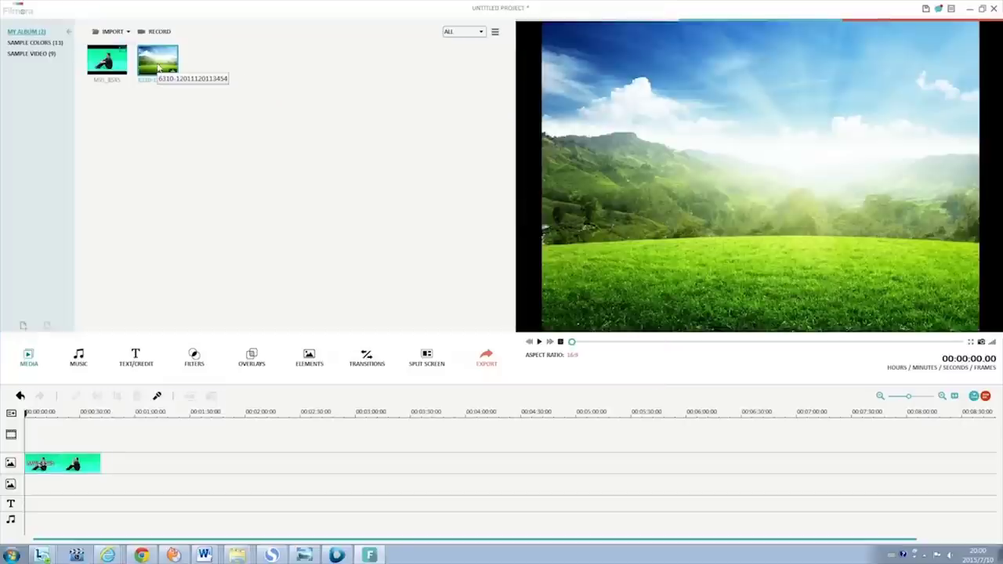
{"action": "left_click_drag", "start_coordinate": [158, 62], "coordinate": [39, 433]}
{"action": "left_click", "coordinate": [62, 431]}
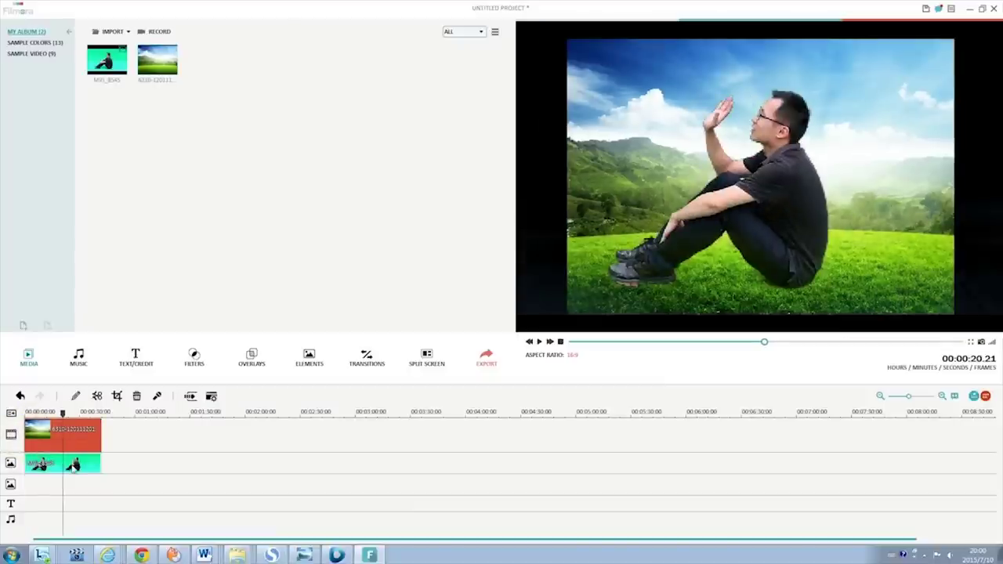
{"action": "left_click", "coordinate": [73, 467]}
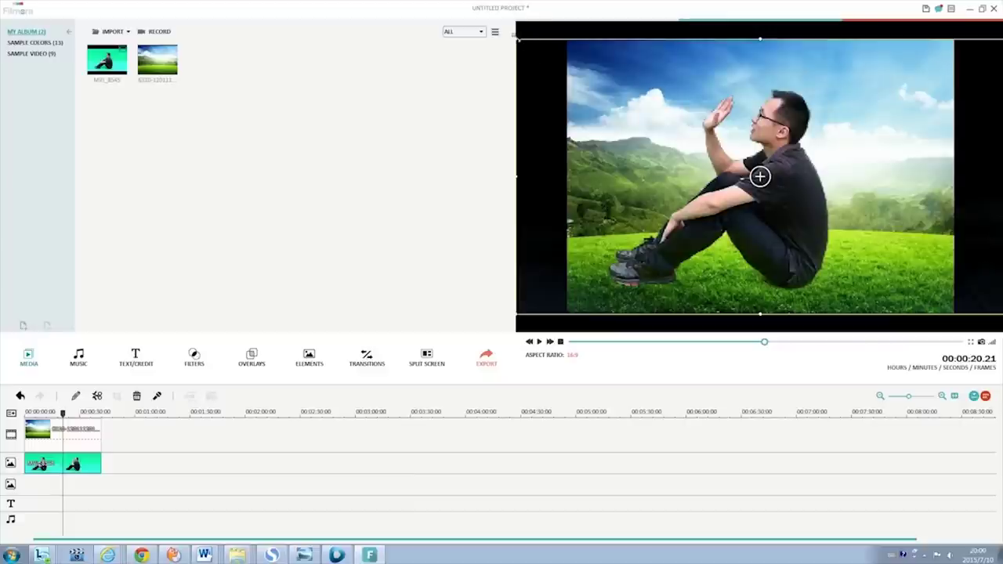
{"action": "left_click_drag", "start_coordinate": [518, 38], "coordinate": [650, 154]}
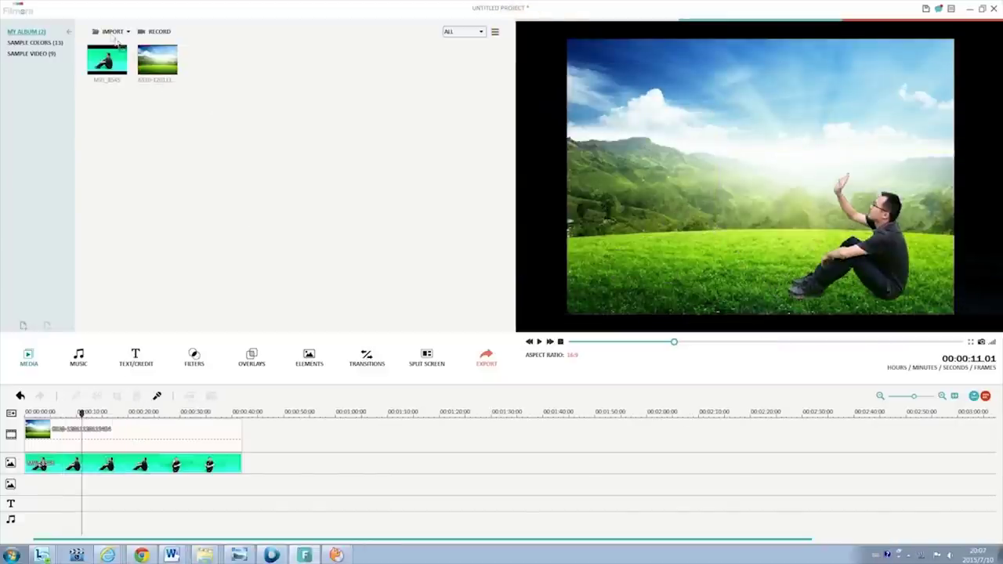
- Import the green-screen eagle clip and place it on the overlay track
{"action": "left_click", "coordinate": [112, 33]}
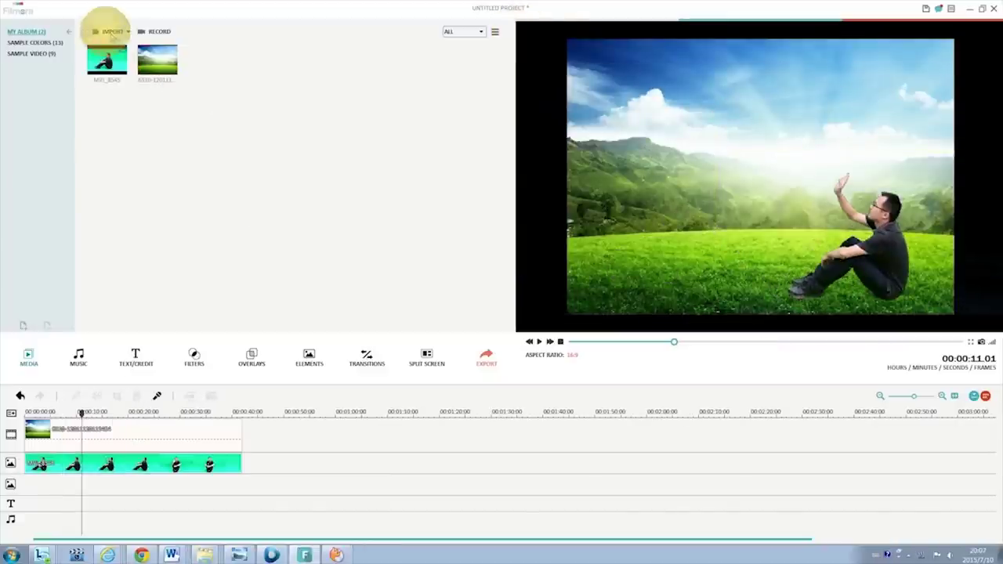
{"action": "left_click", "coordinate": [122, 92]}
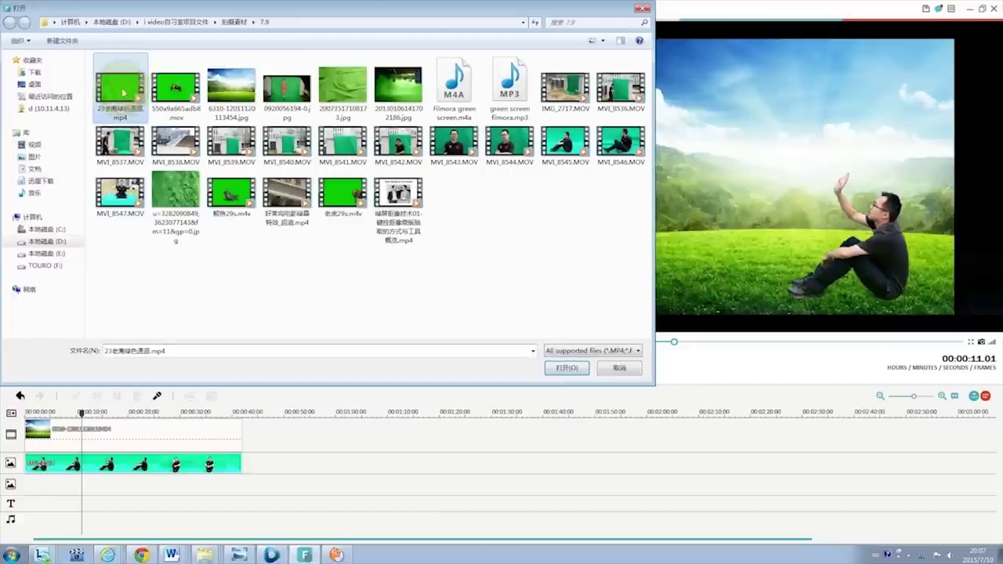
{"action": "double_click", "coordinate": [122, 92]}
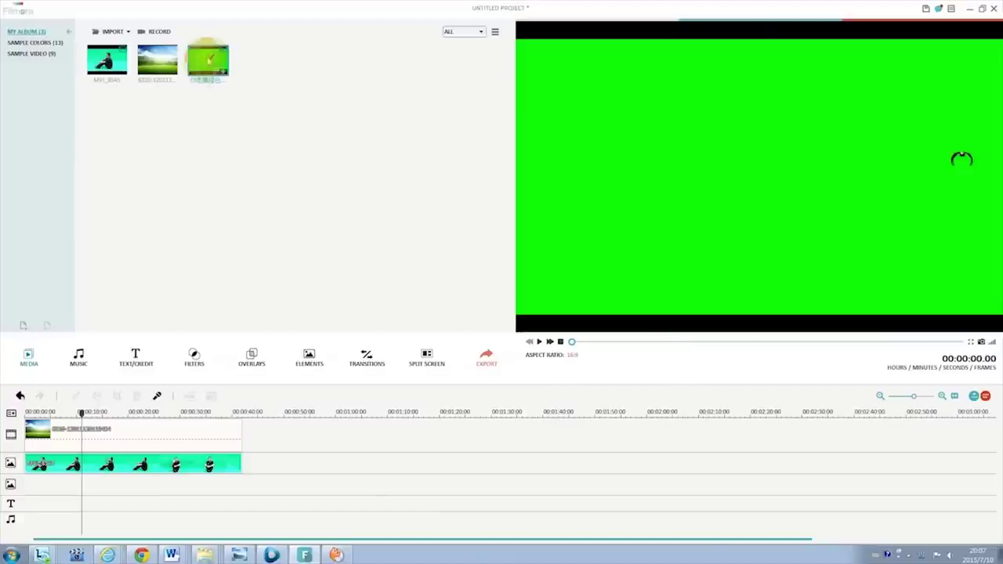
{"action": "left_click_drag", "start_coordinate": [207, 60], "coordinate": [30, 486]}
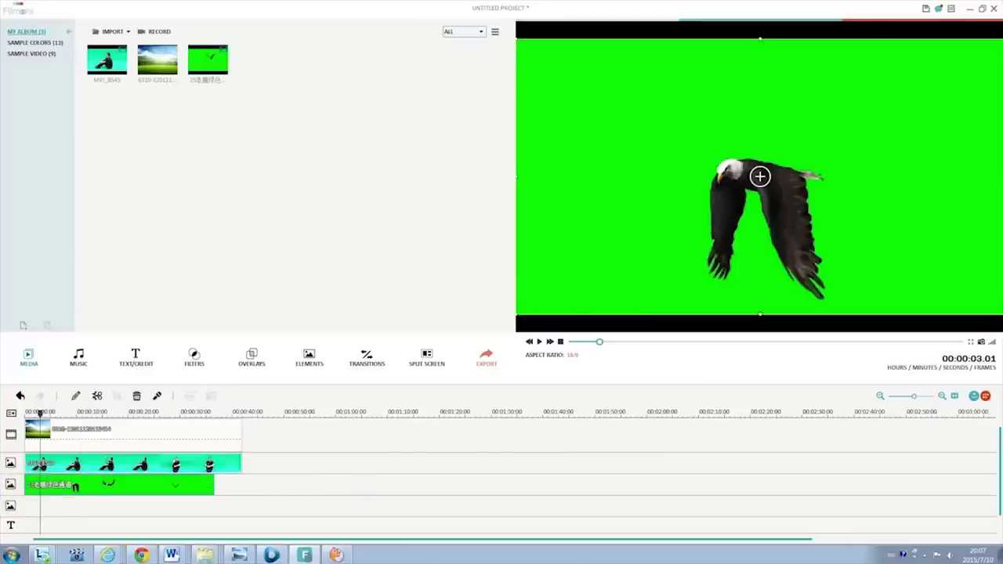
- Make the eagle's green transparent, mirror it horizontally, position it above the man and play back
{"action": "right_click", "coordinate": [60, 485]}
{"action": "left_click", "coordinate": [84, 427]}
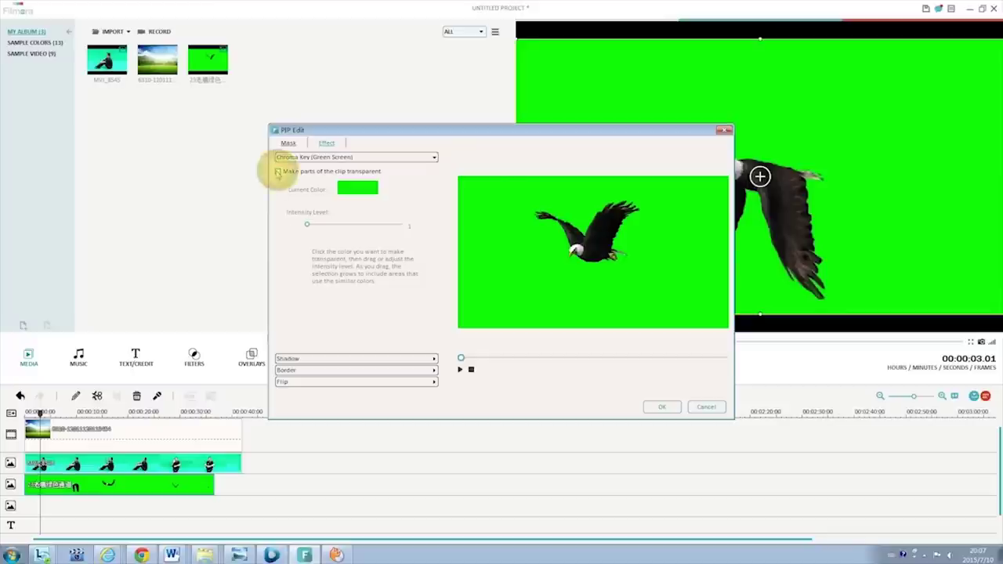
{"action": "left_click", "coordinate": [279, 171]}
{"action": "left_click", "coordinate": [306, 382]}
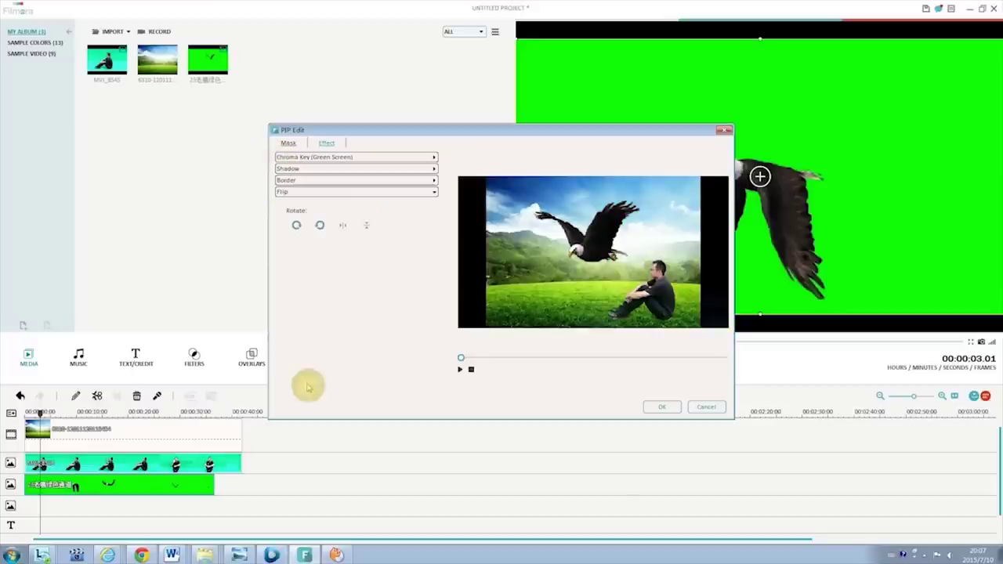
{"action": "left_click", "coordinate": [344, 226]}
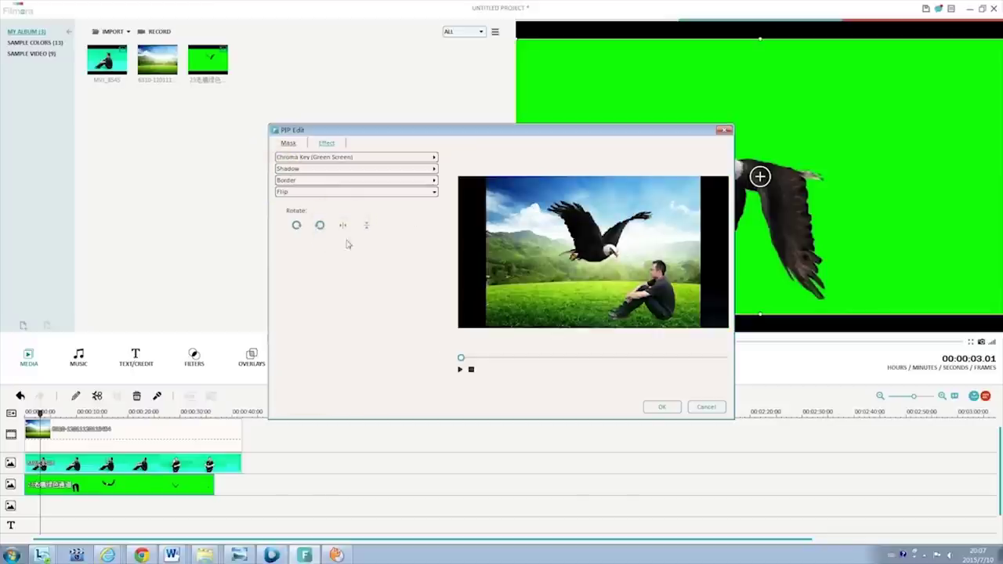
{"action": "left_click", "coordinate": [662, 408]}
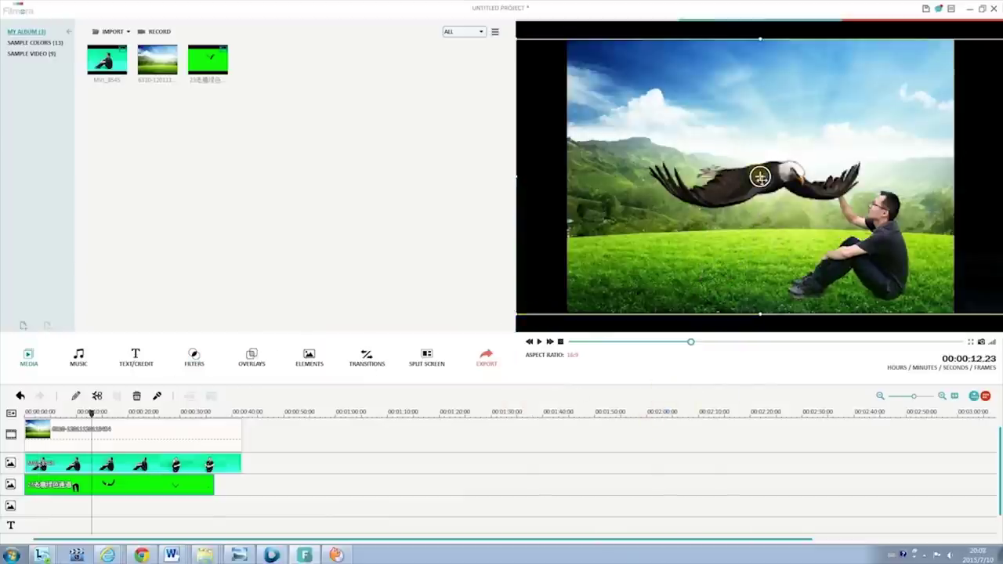
{"action": "left_click_drag", "start_coordinate": [759, 176], "coordinate": [718, 149]}
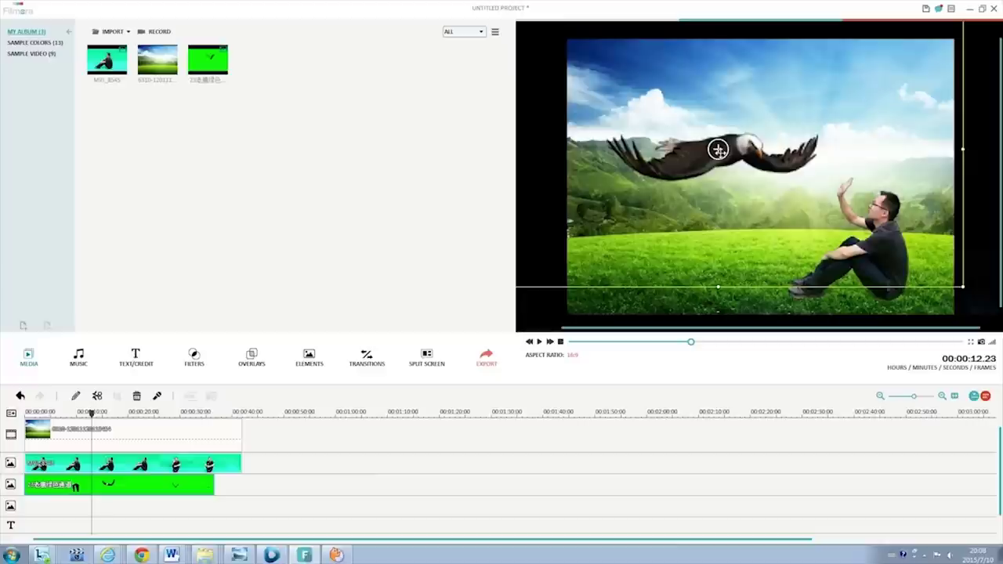
{"action": "key", "text": "space"}
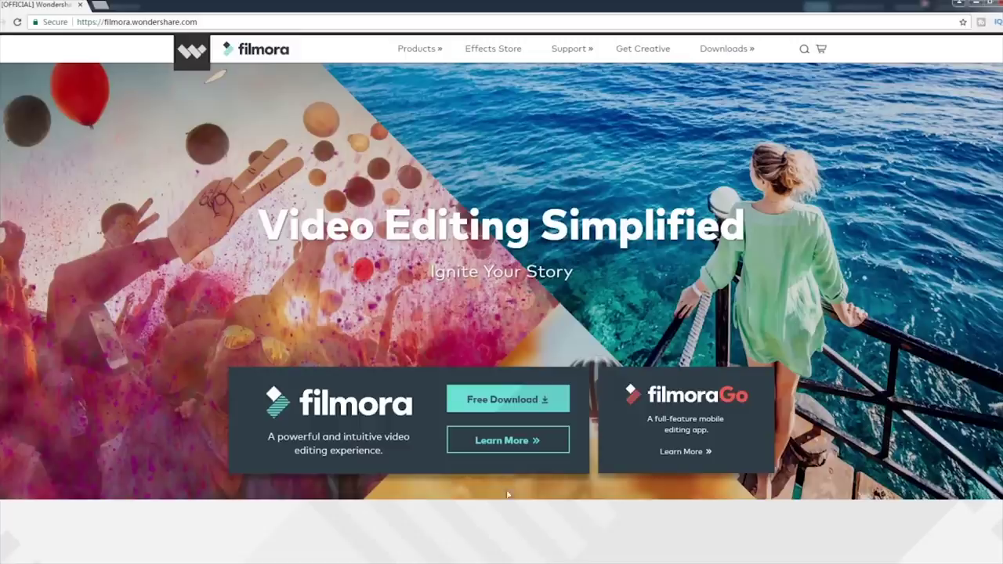
- Download the Filmora setup installer from filmora.wondershare.com and select the page URL
{"action": "left_click", "coordinate": [499, 405]}
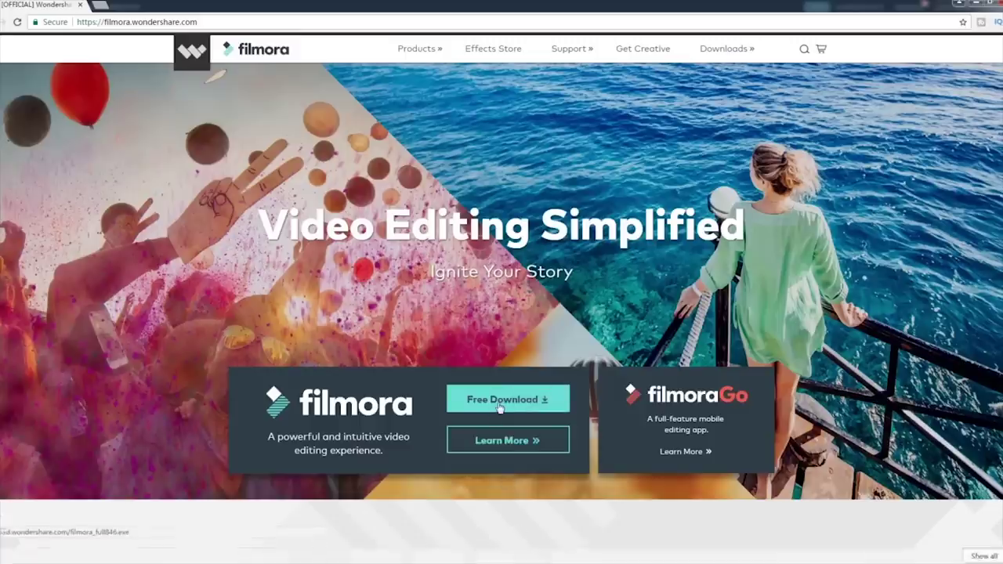
{"action": "left_click", "coordinate": [236, 20]}
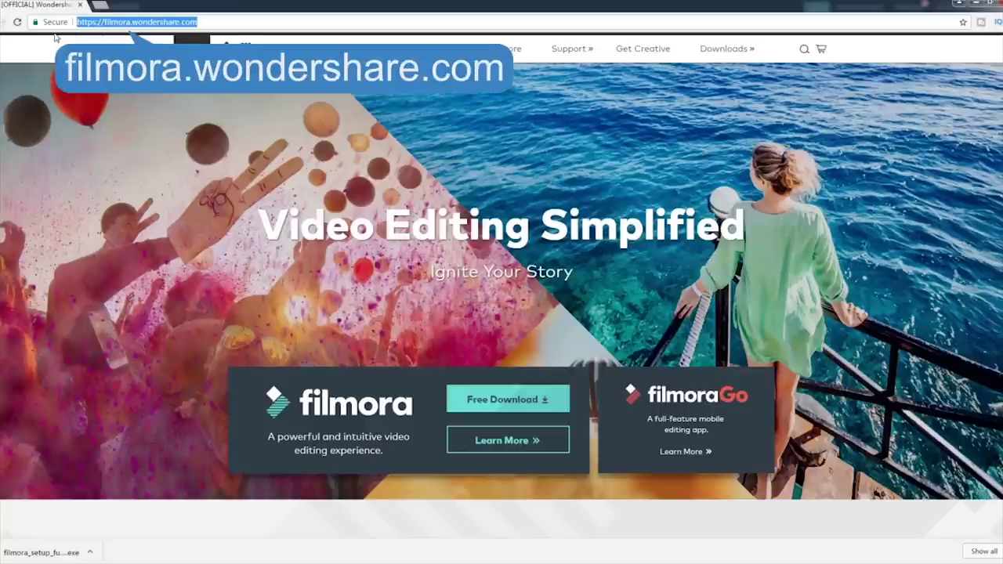